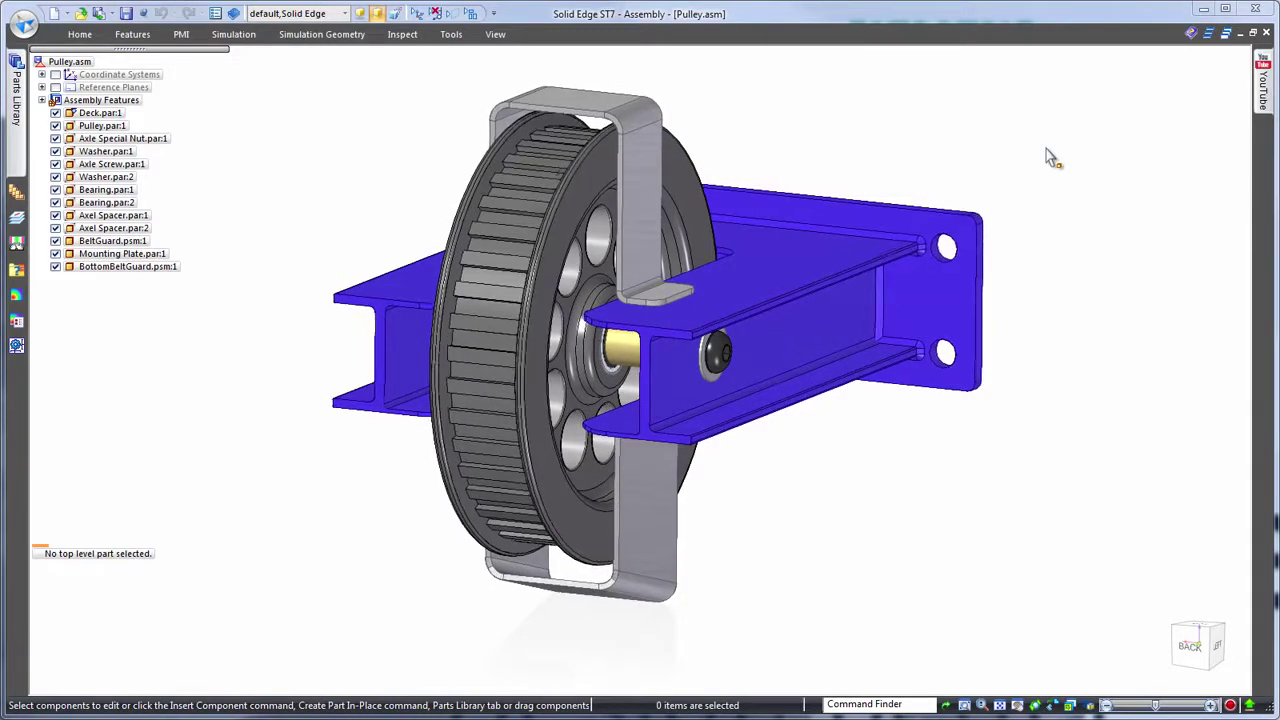
Open the toothed pulley for in-place editing within the assembly
middle_click_drag(1131, 111, 1040, 119)
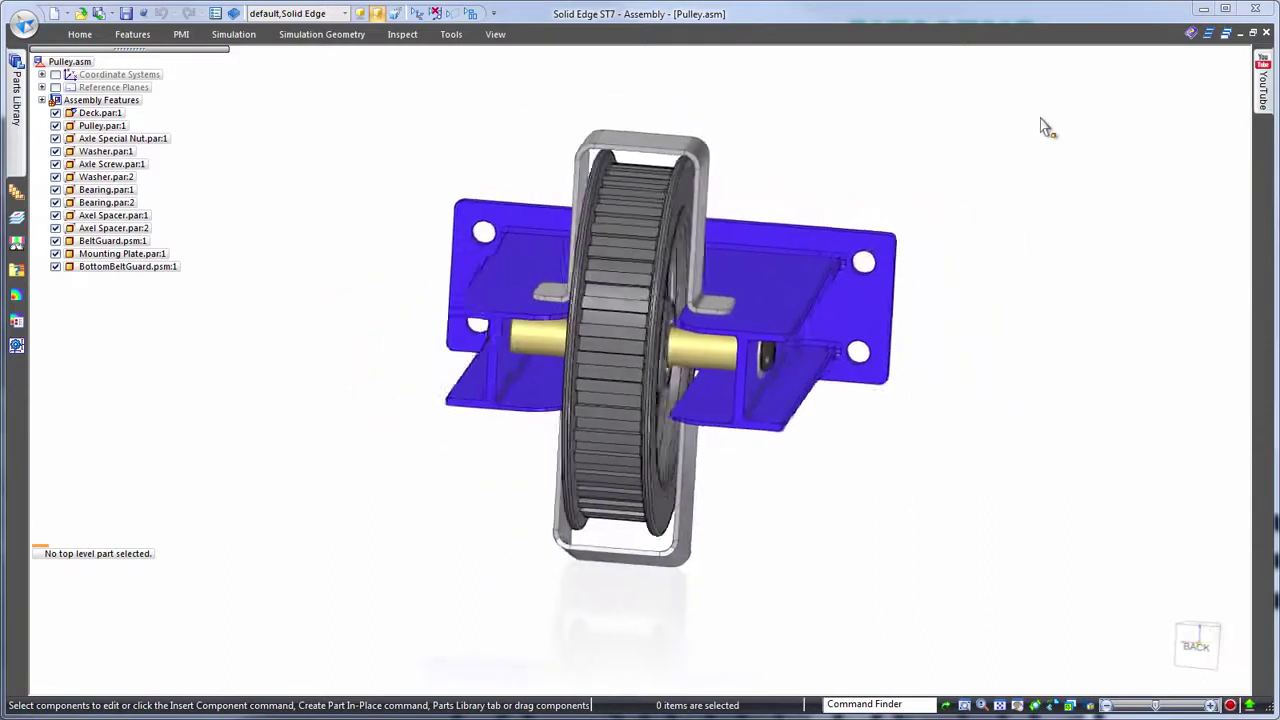
key("ctrl+i")
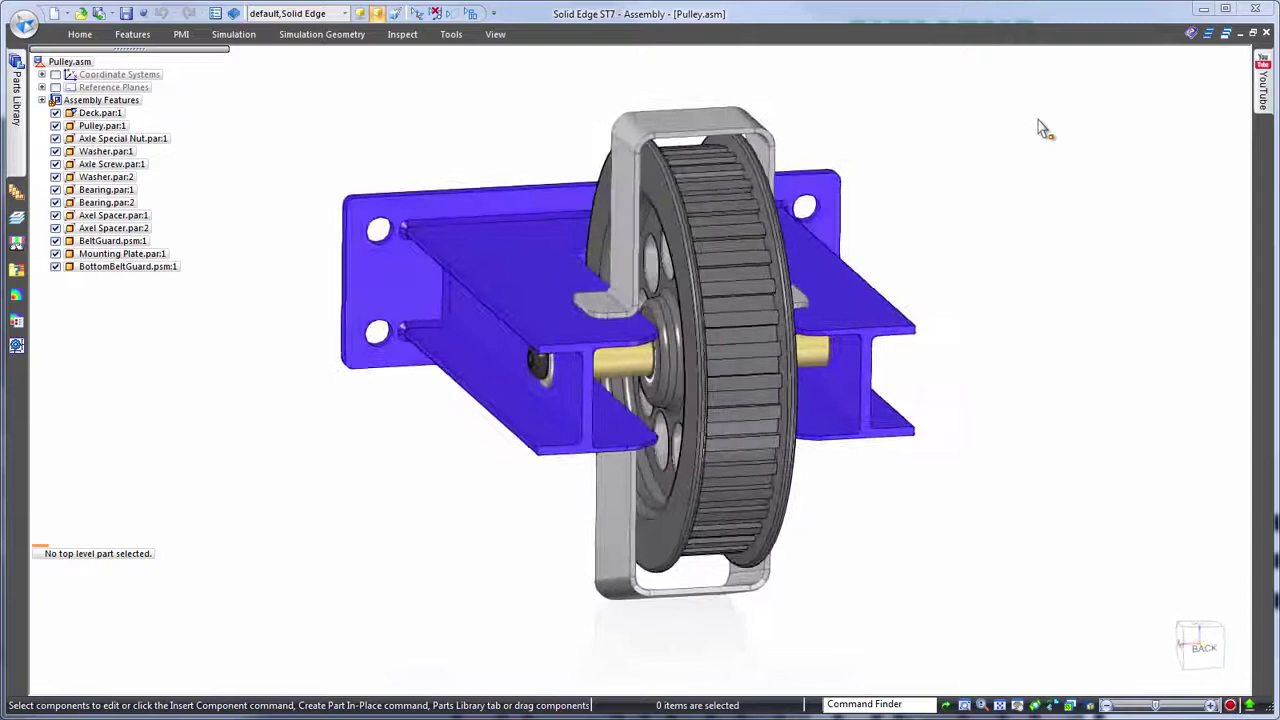
middle_click_drag(1039, 119, 1023, 114)
key("ctrl+m")
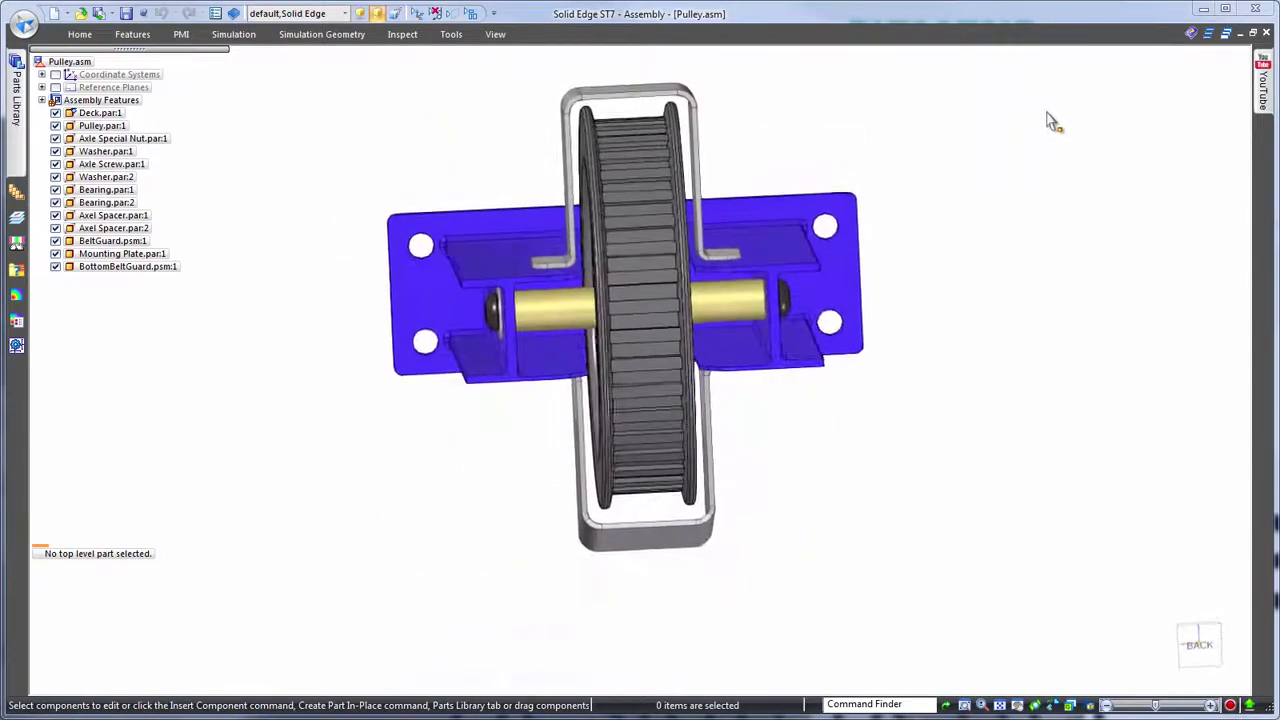
key("ctrl+i")
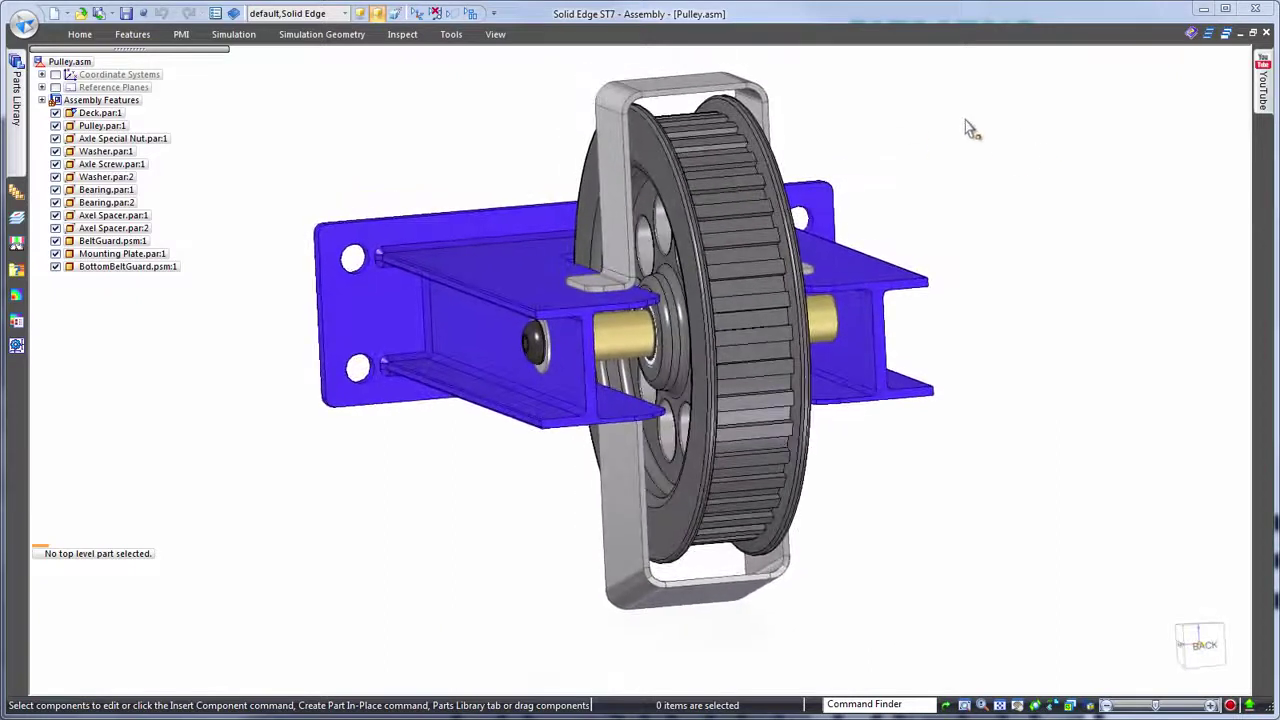
left_click(775, 160)
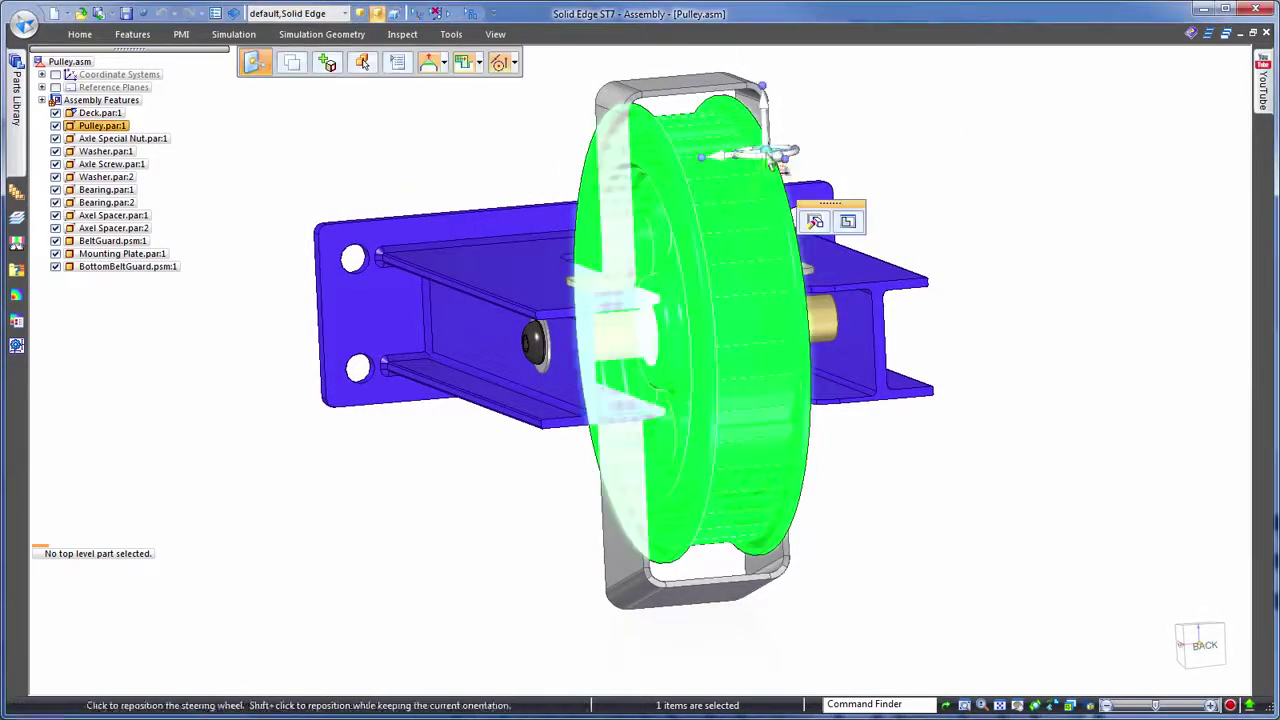
left_click(848, 222)
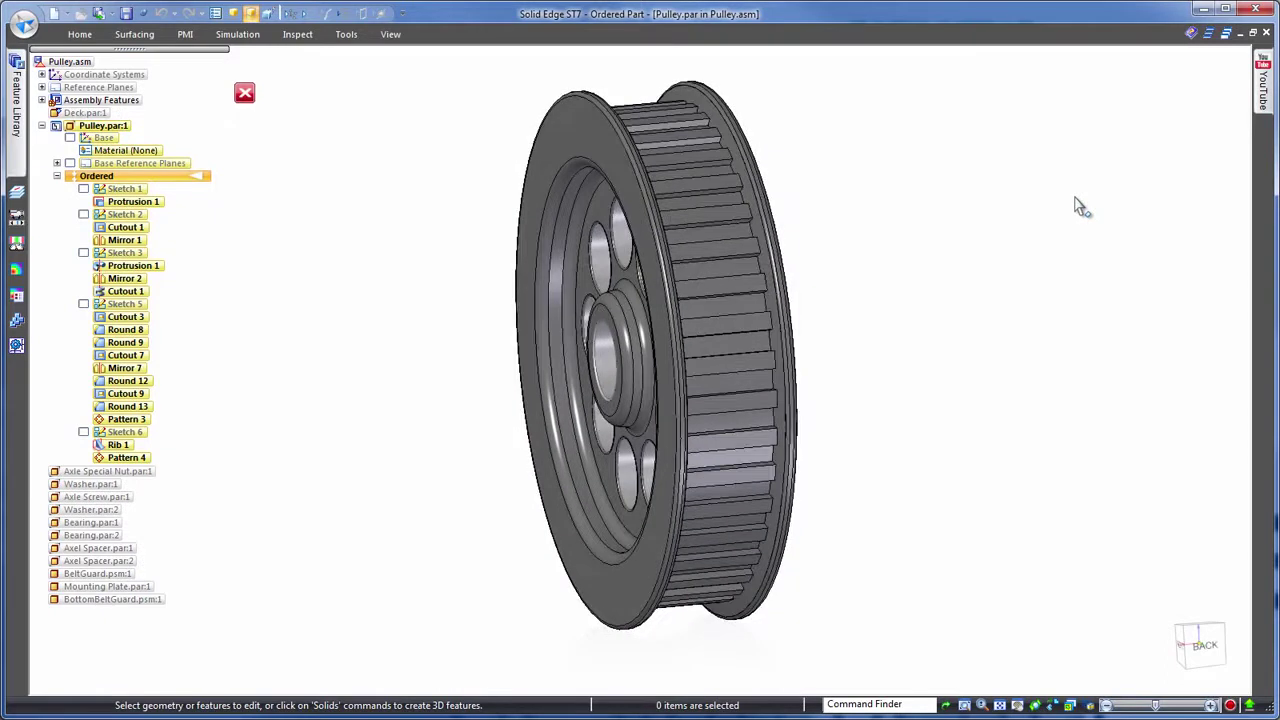
Try to set the pulley's overall width to 55 mm before adapting its hub and recesses
left_click(580, 137)
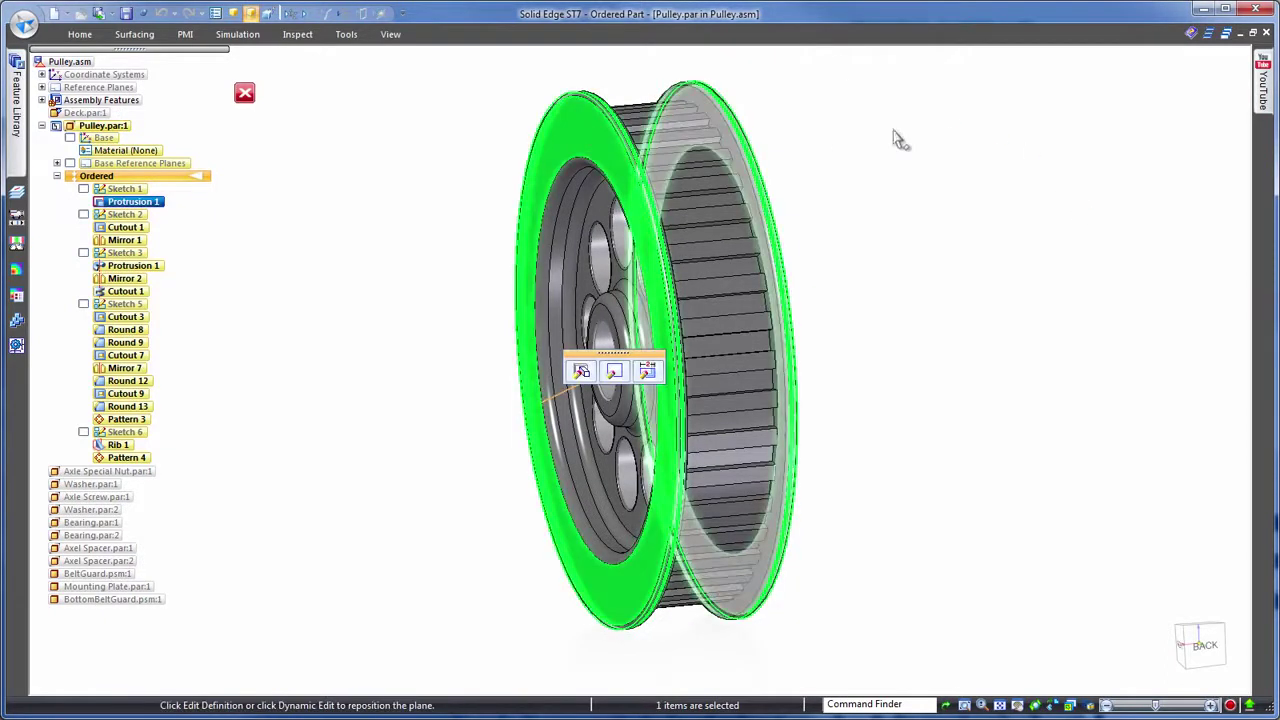
left_click(648, 372)
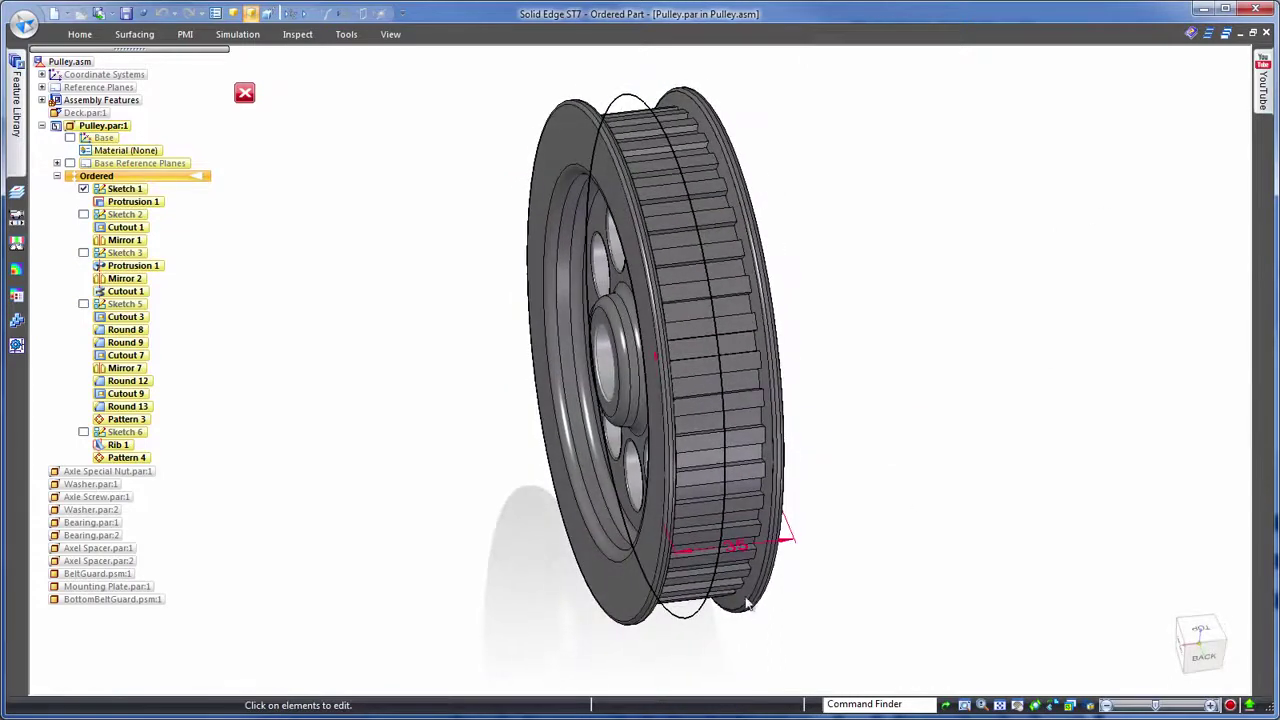
left_click(740, 549)
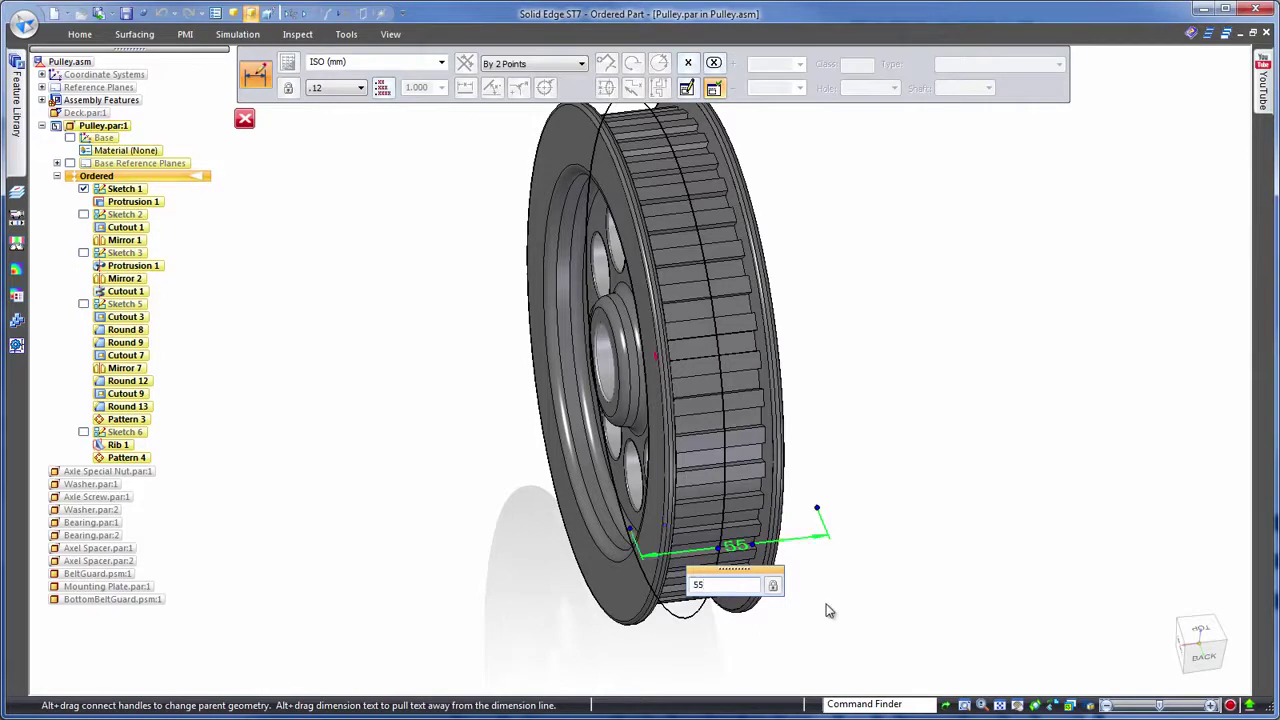
type("55")
key("Return")
key("Escape")
key("Escape")
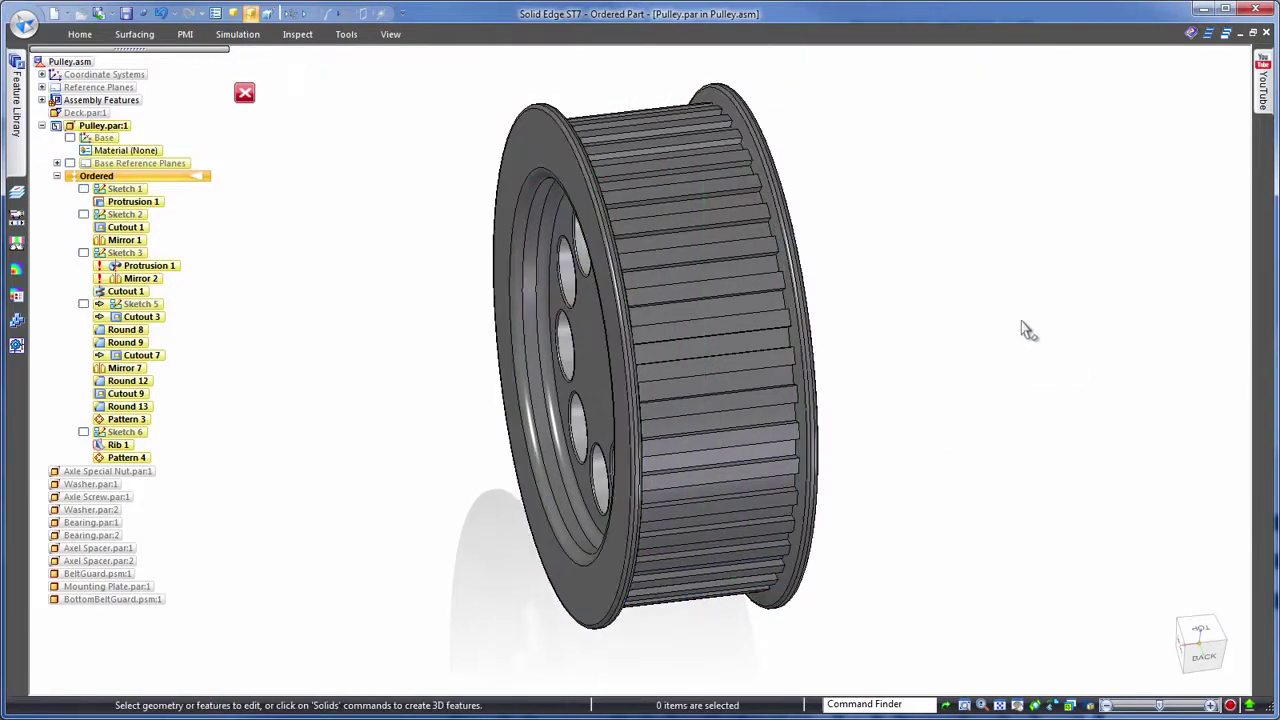
mouse_move(1088, 294)
middle_mouse_down()
mouse_move(852, 297)
mouse_move(283, 390)
middle_mouse_up()
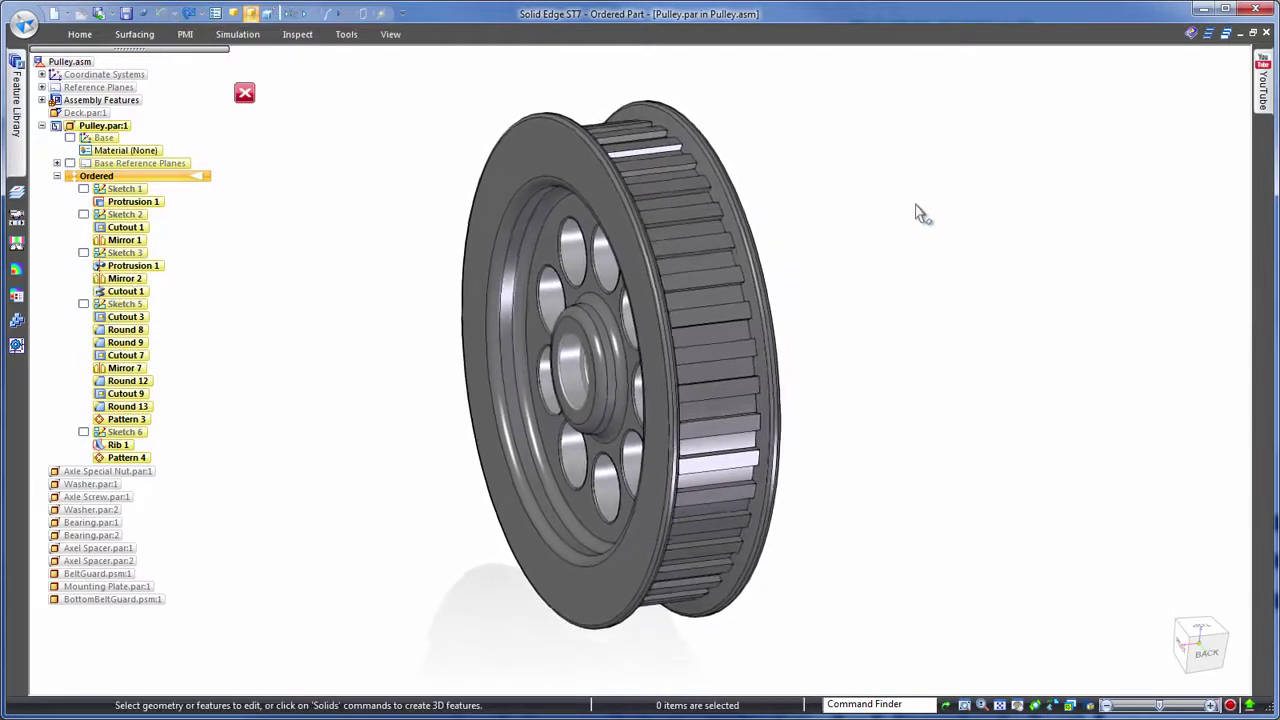
Lengthen the pulley's hub by increasing the 10 mm dimension of its profile sketch
left_click(604, 328)
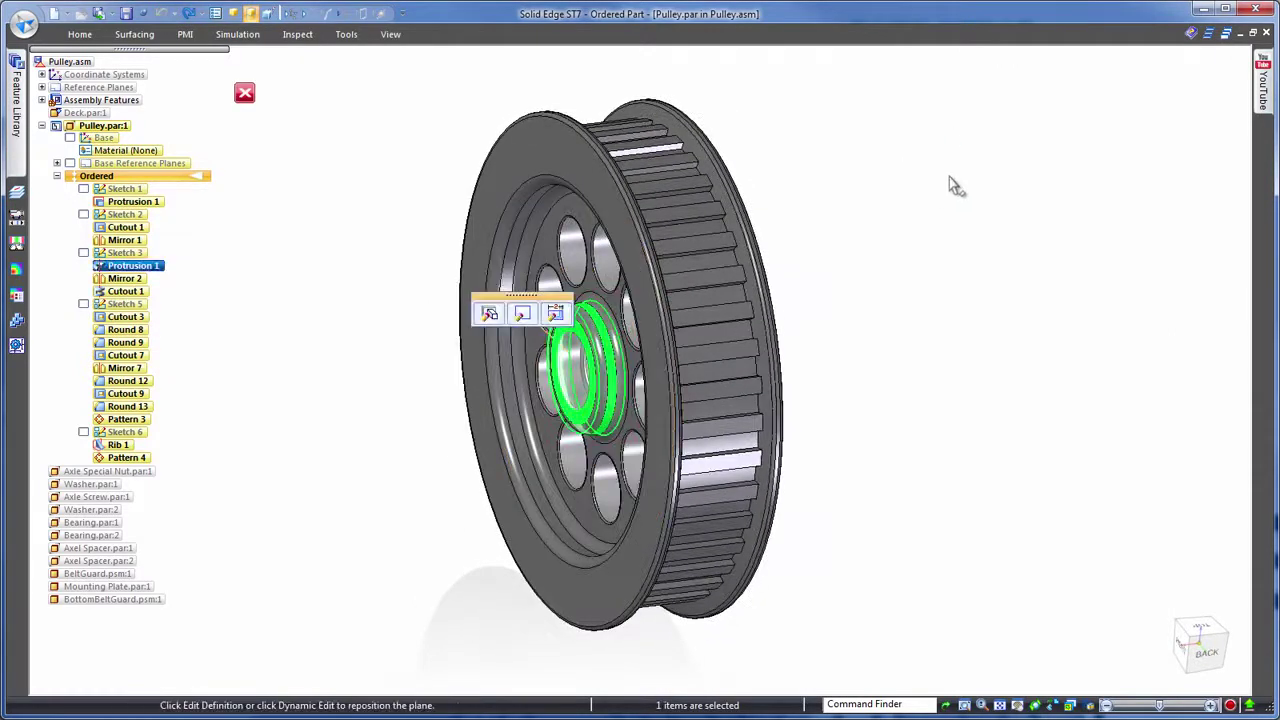
left_click(557, 315)
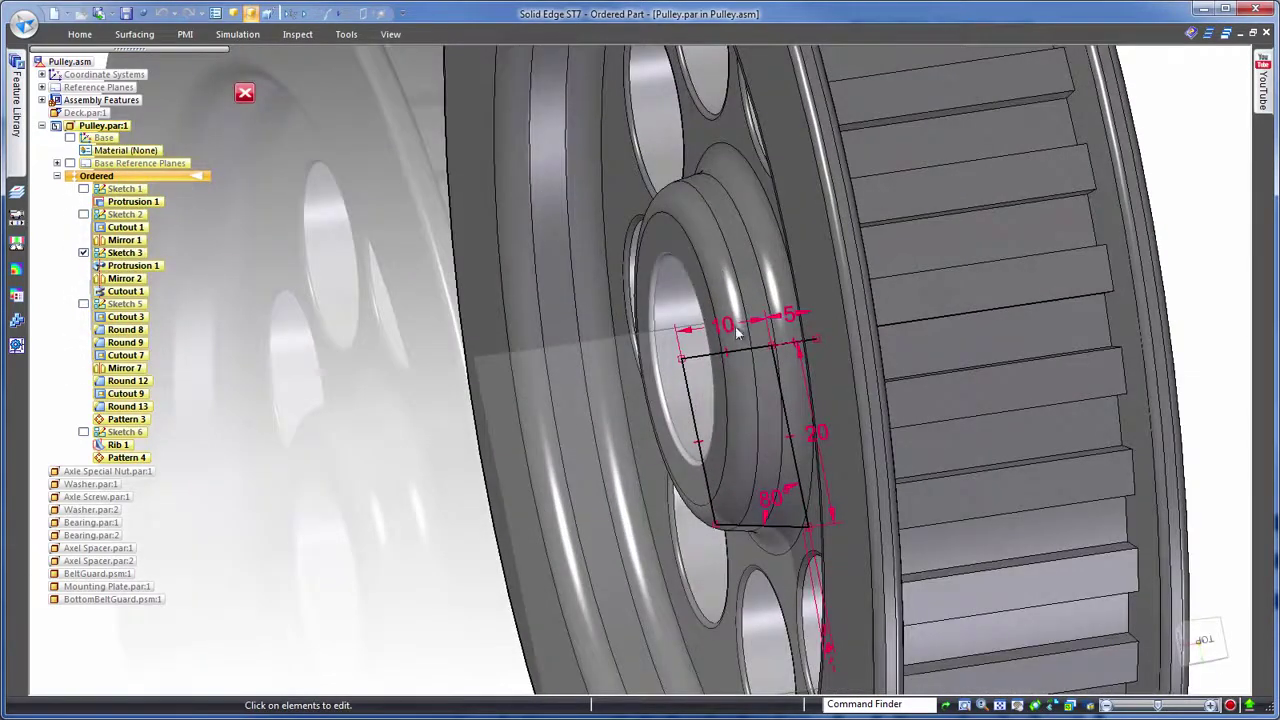
left_click(729, 330)
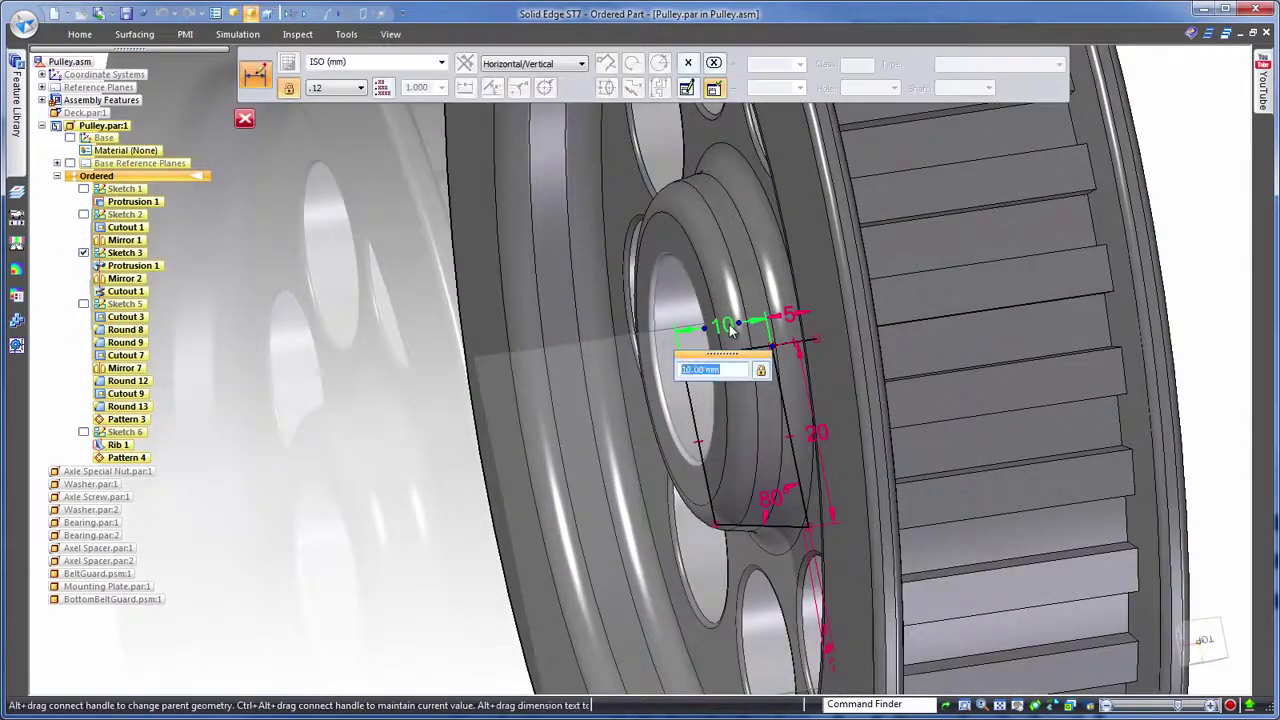
key("Return")
left_click(398, 335)
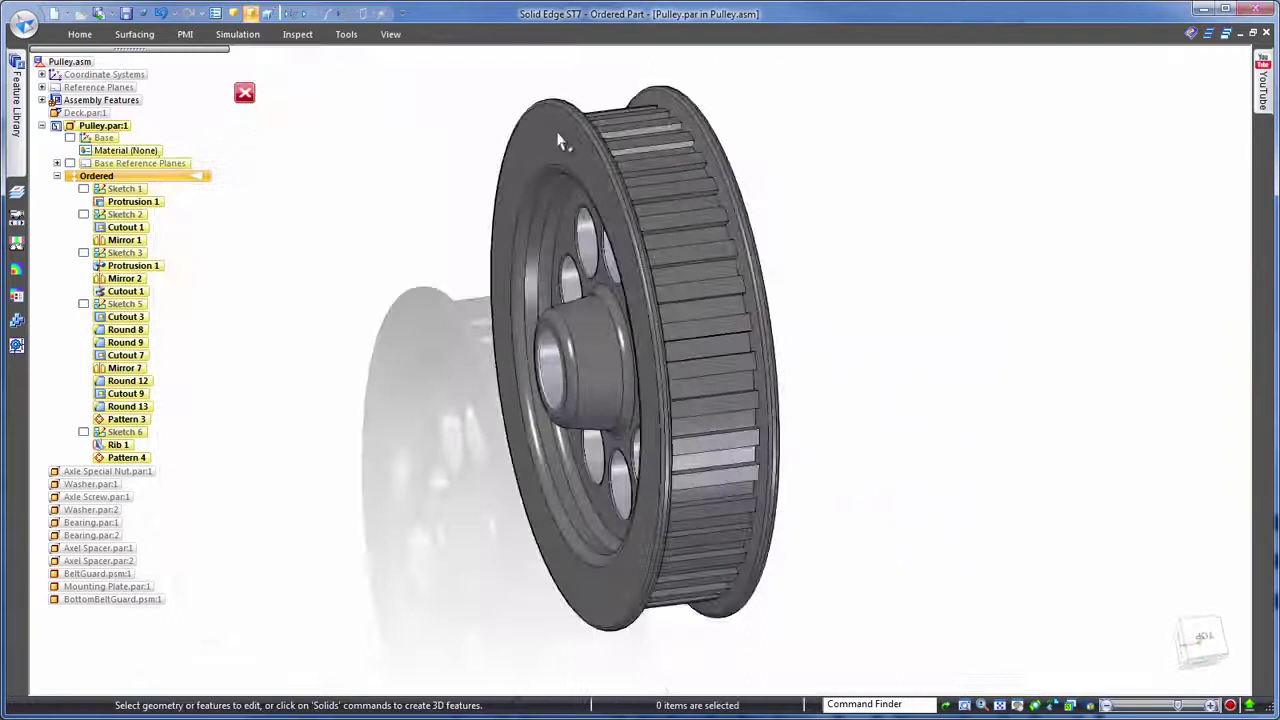
Set the width dimension of the pulley's base protrusion to 55 mm
left_click(558, 138)
left_click(650, 225)
left_click(716, 644)
type("55")
key("Return")
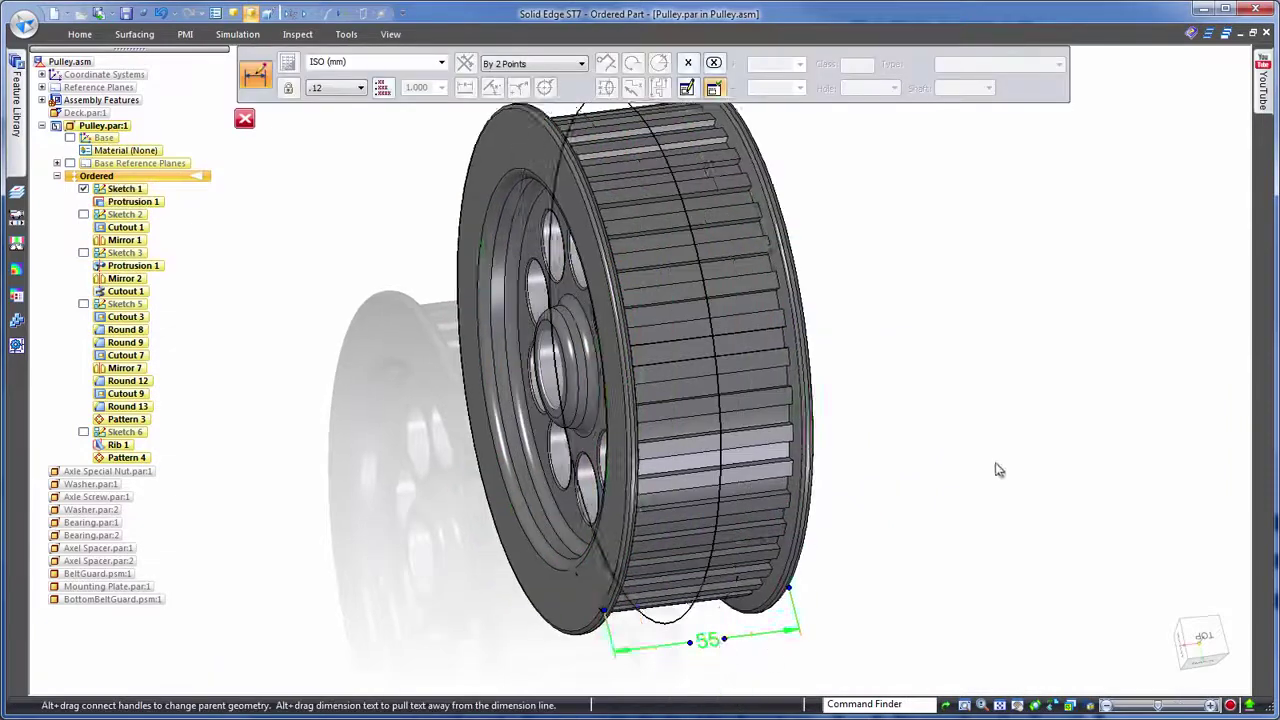
left_click(1006, 350)
Deepen the recesses in the pulley's side faces by increasing the cutout's sketch dimension
left_click(566, 215)
left_click(657, 286)
left_click(616, 582)
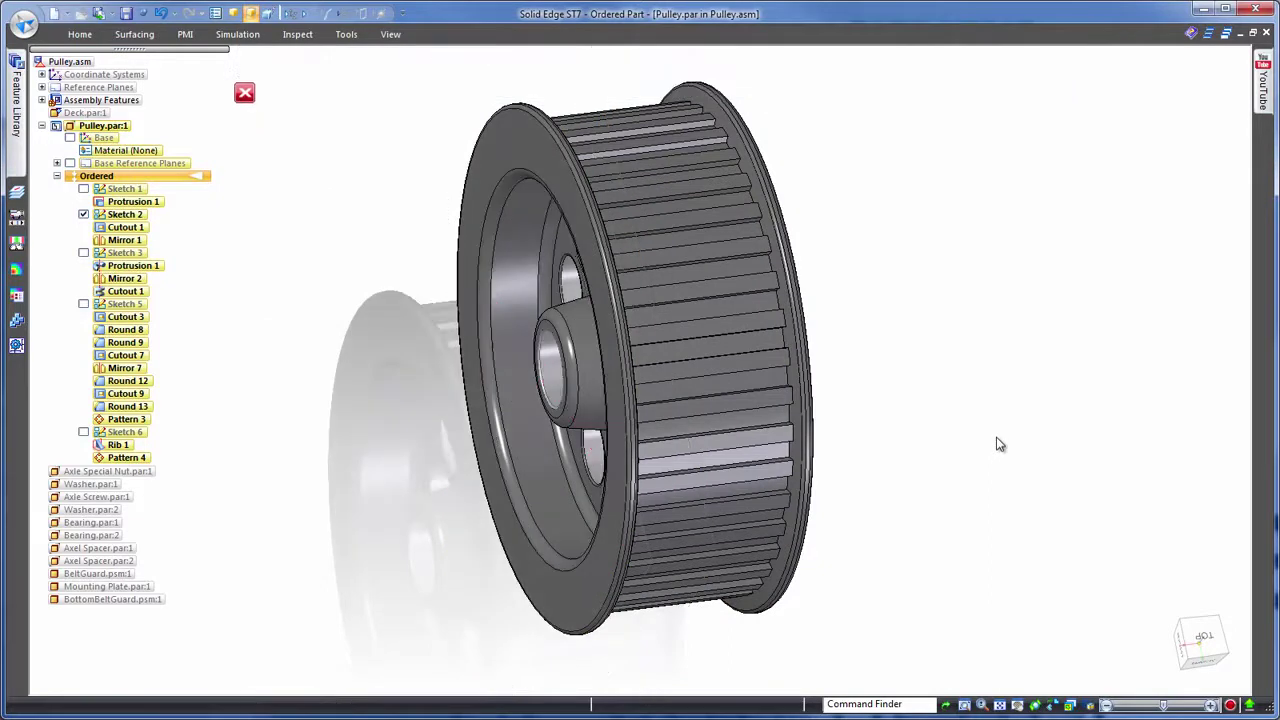
left_click(1003, 443)
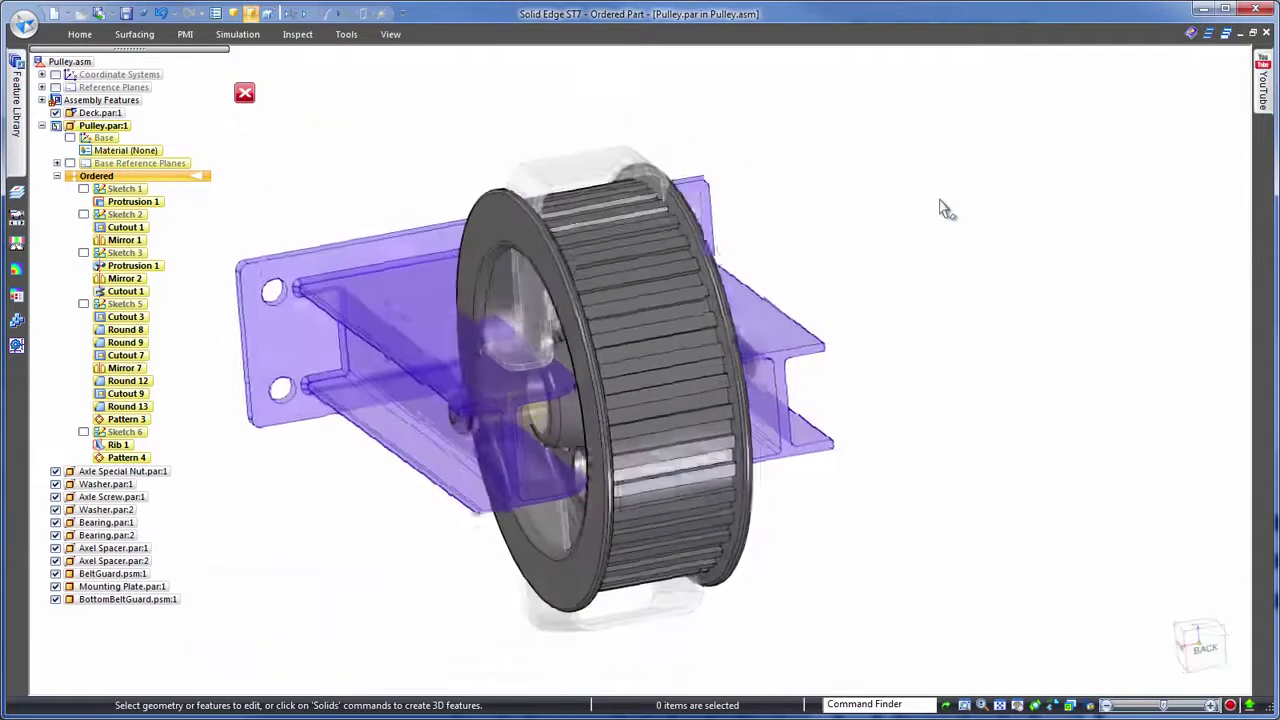
Finish the in-place edit of the pulley and hide the pulley in the assembly
left_click(245, 95)
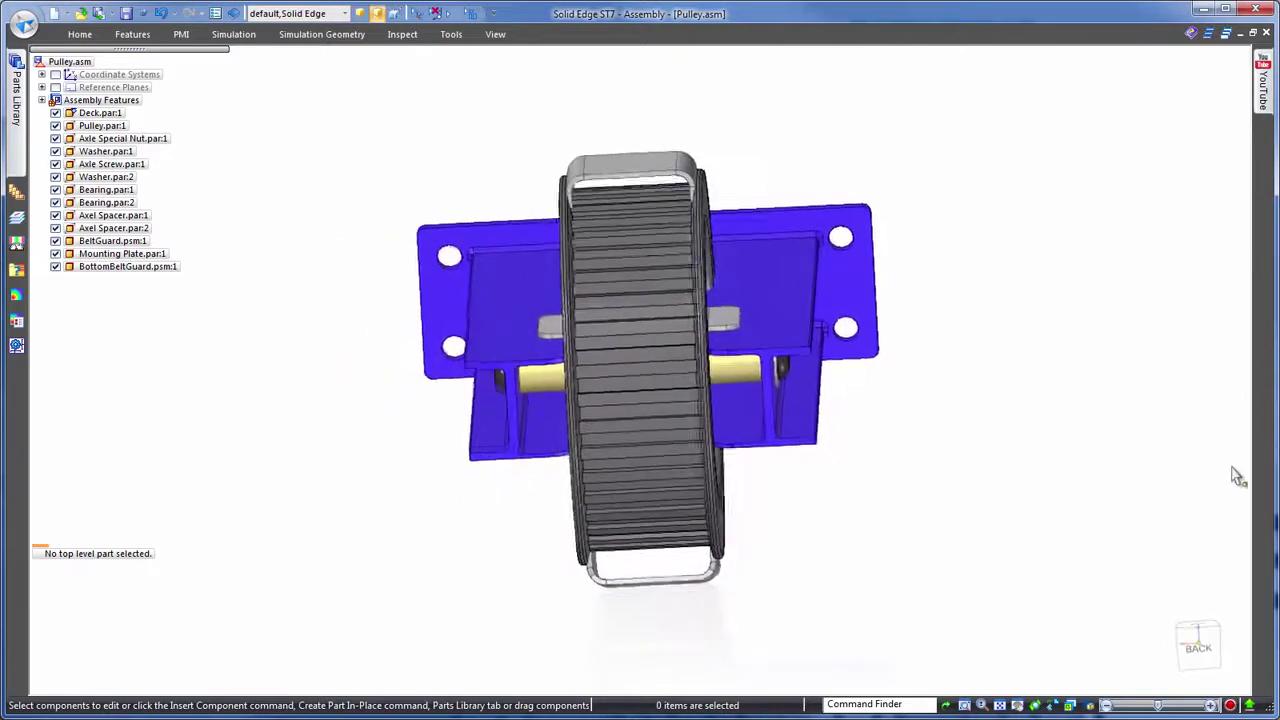
left_click(1200, 650)
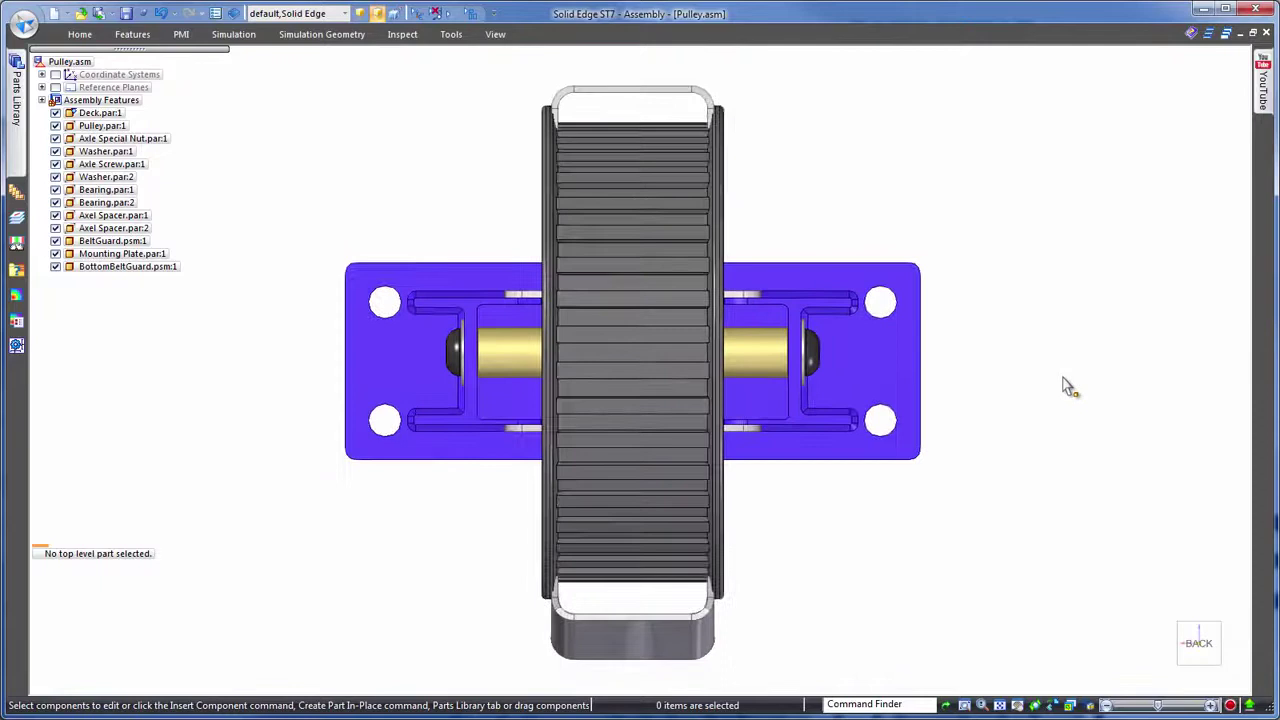
left_click(56, 125)
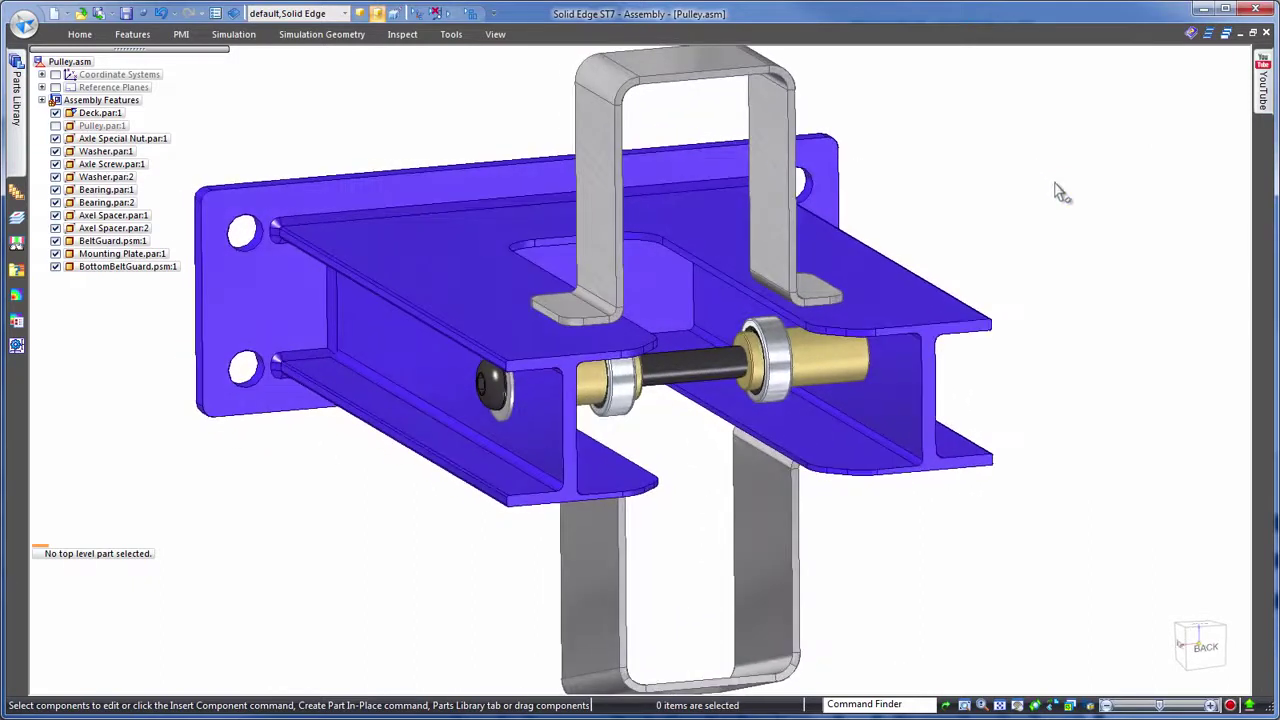
Try to widen the deck's slot by moving only its inner side face outward
left_click(731, 401)
left_click(698, 406)
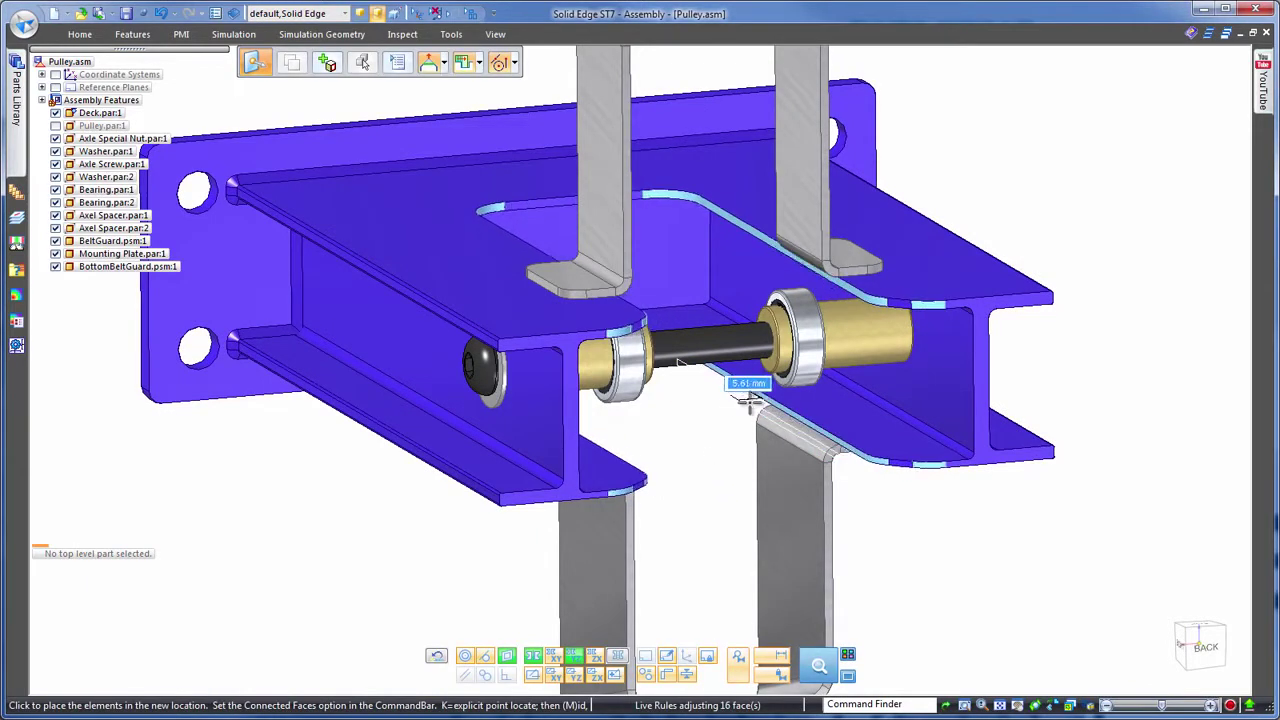
left_click(733, 408)
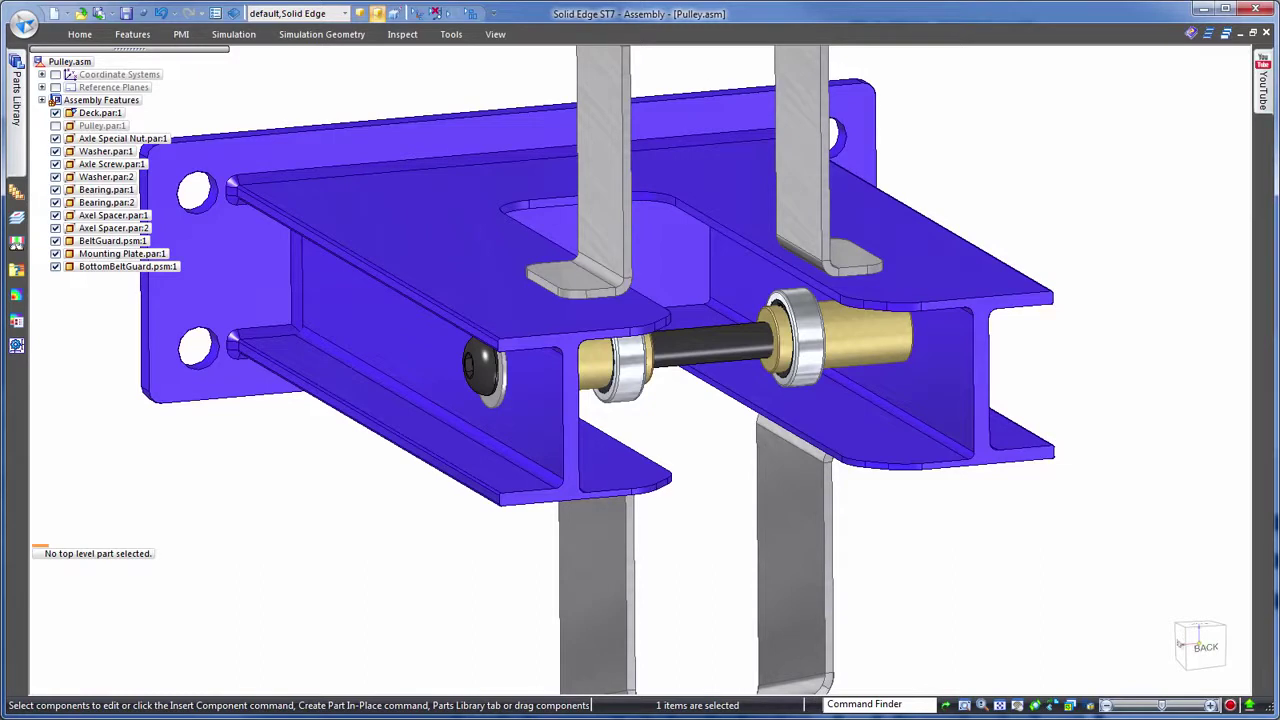
Move the deck's slot face, the axle spacer's end face and both belt guards' side faces outward together, and show the pulley again
left_click(716, 459)
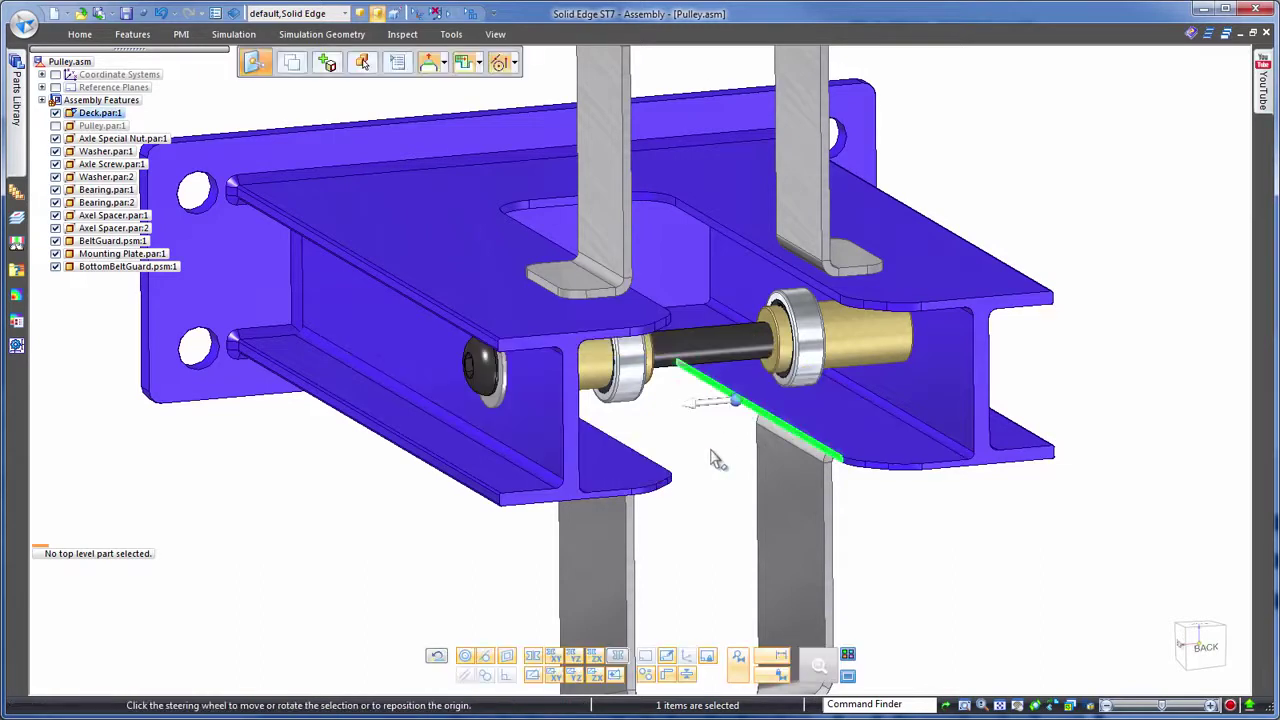
left_click(775, 372, "ctrl")
middle_click_drag(1147, 127, 604, 130)
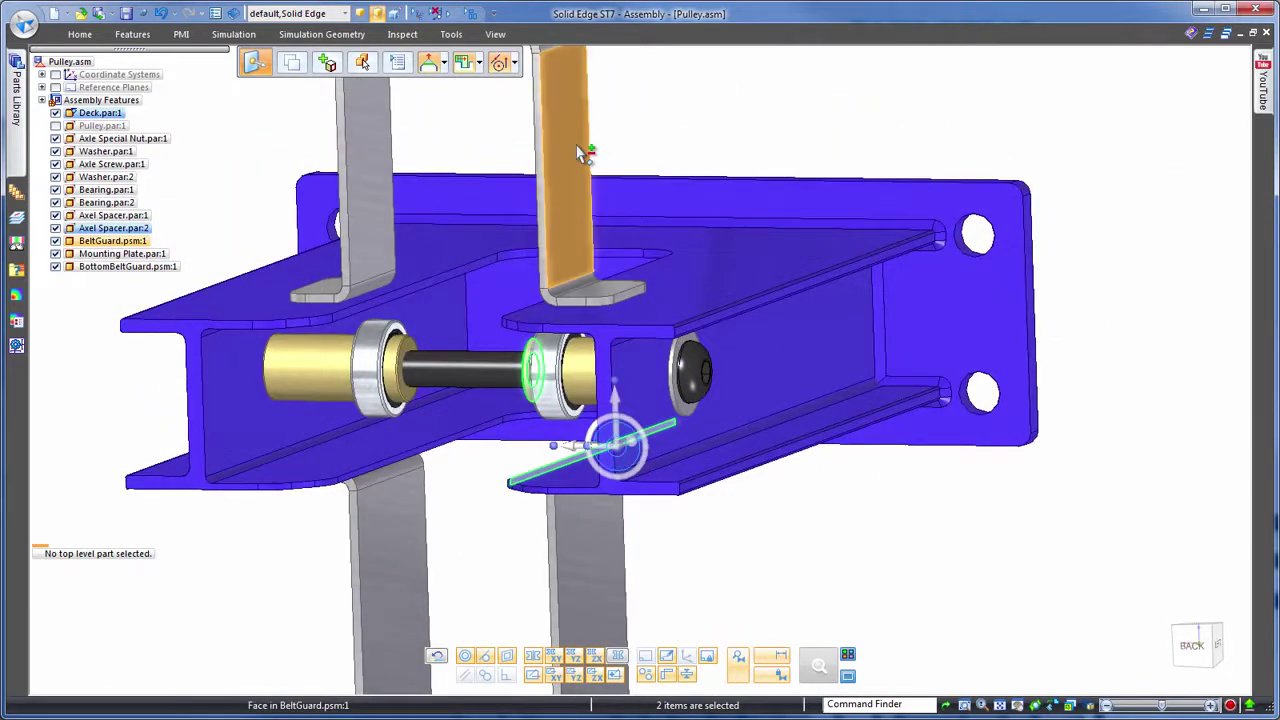
left_click(583, 153, "ctrl")
middle_click_drag(1138, 226, 760, 296)
left_click(755, 290, "ctrl")
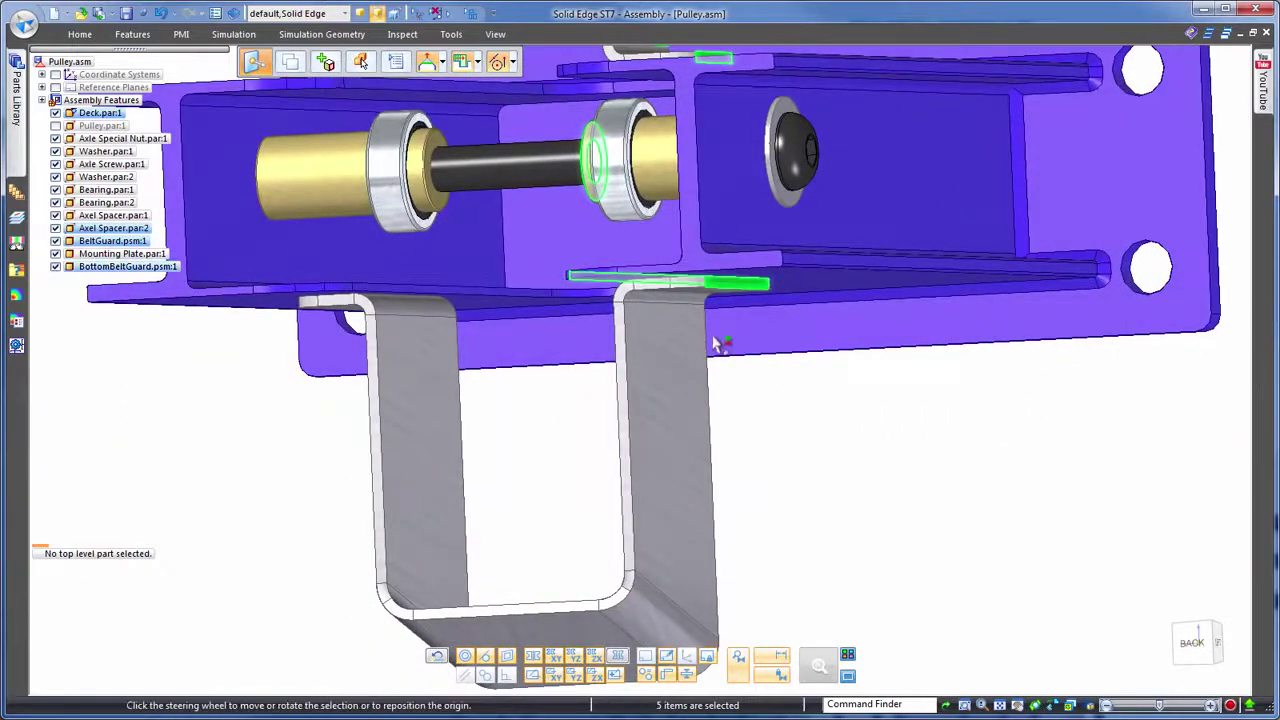
left_click(677, 397, "ctrl")
key("ctrl+k")
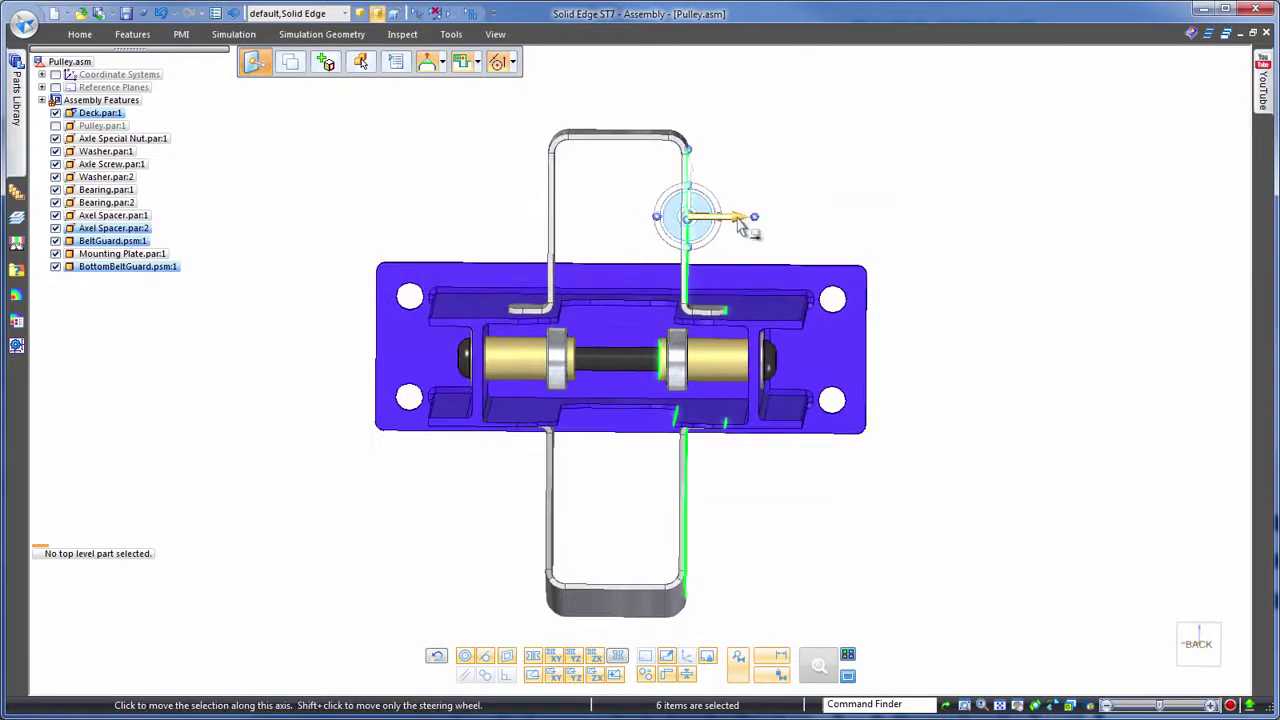
left_click(740, 218)
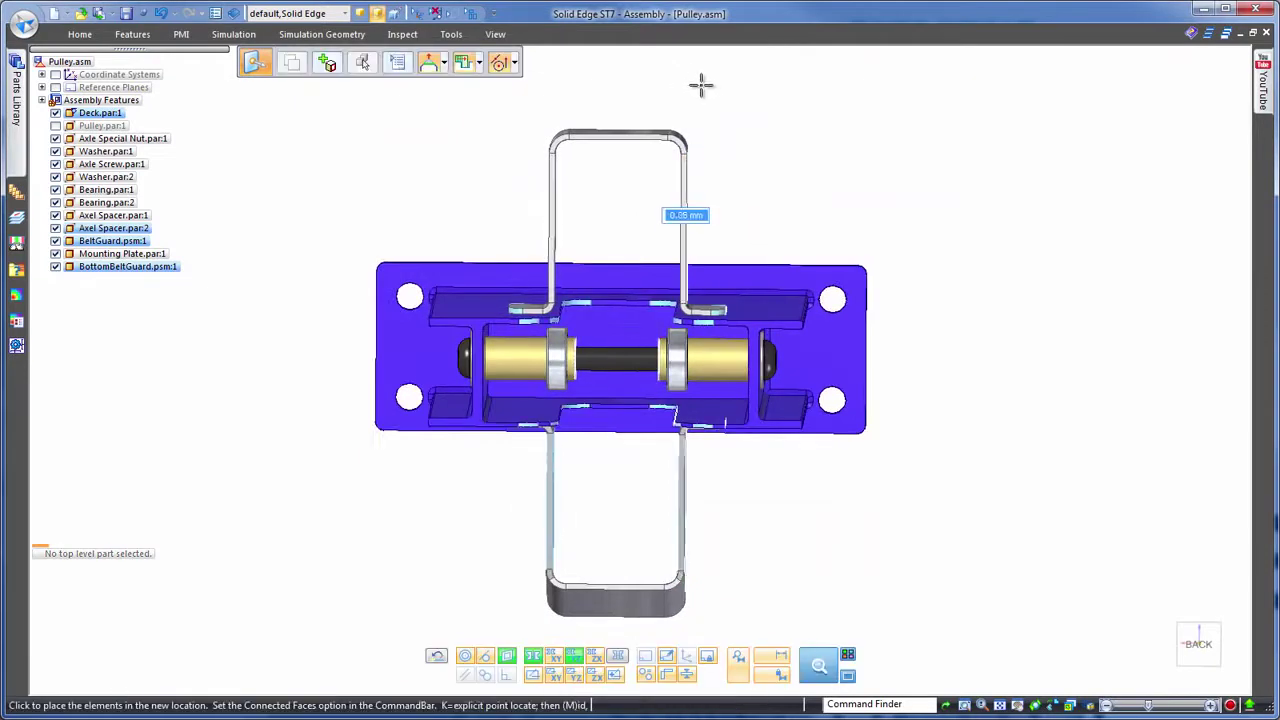
key("alt+F5")
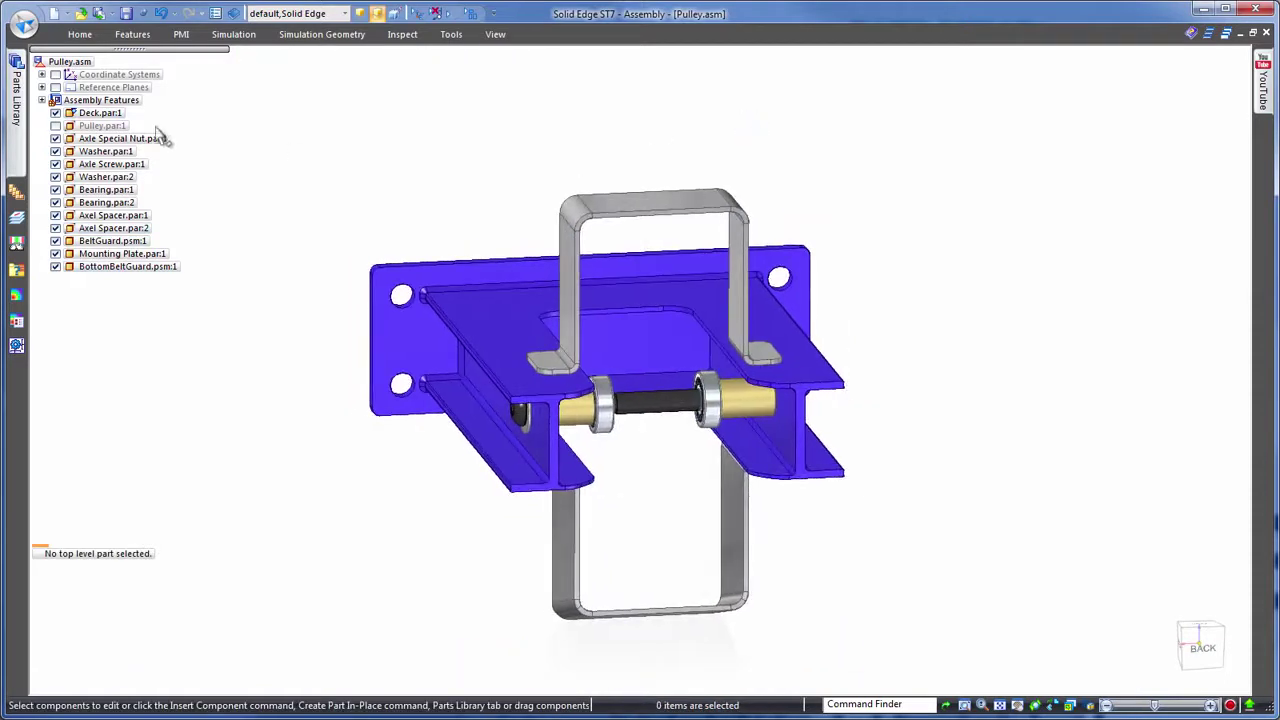
left_click(55, 126)
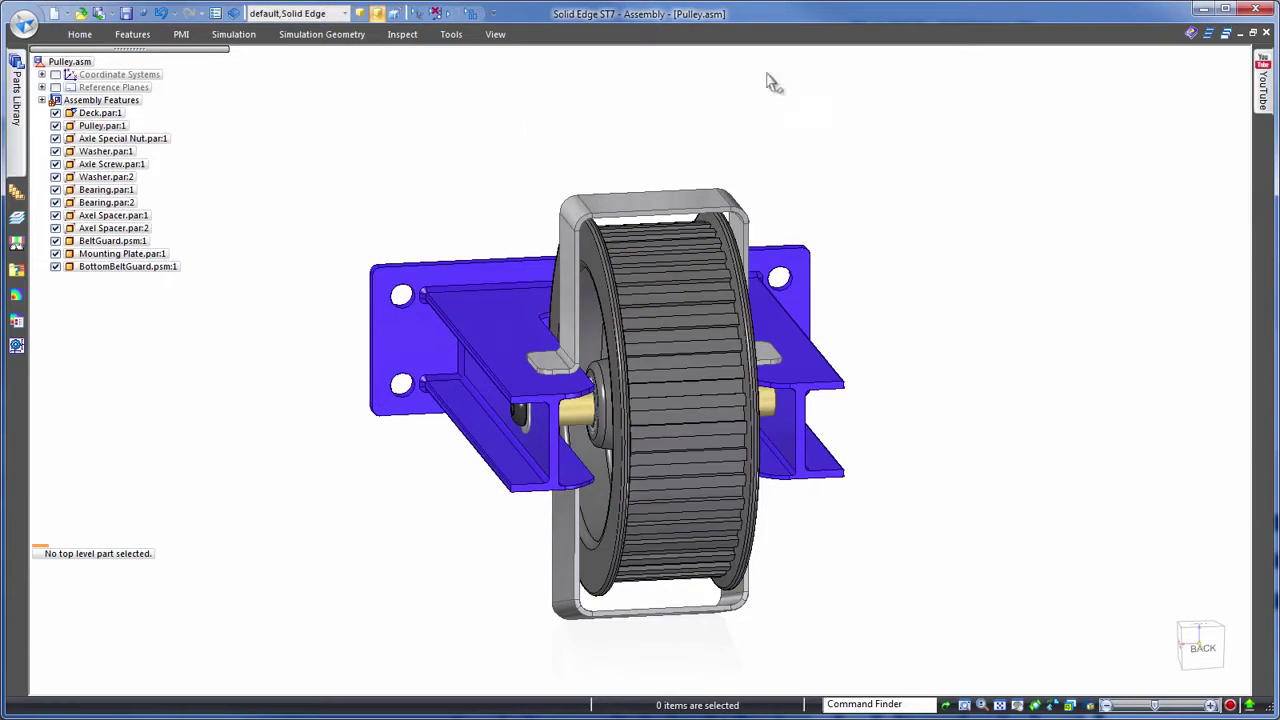
Align the bottom belt guard's side edge face with the matching edge face of the upper belt guard
middle_click_drag(768, 73, 940, 145)
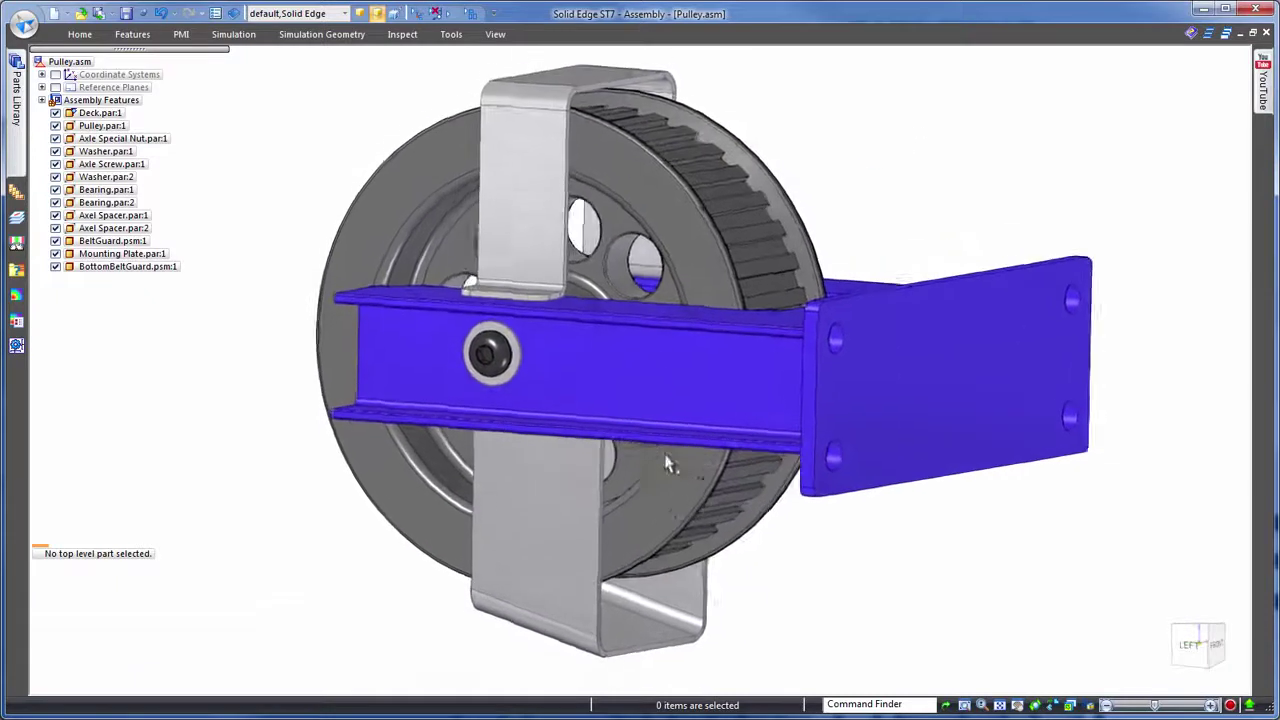
middle_click_drag(670, 463, 645, 463)
left_click(645, 463)
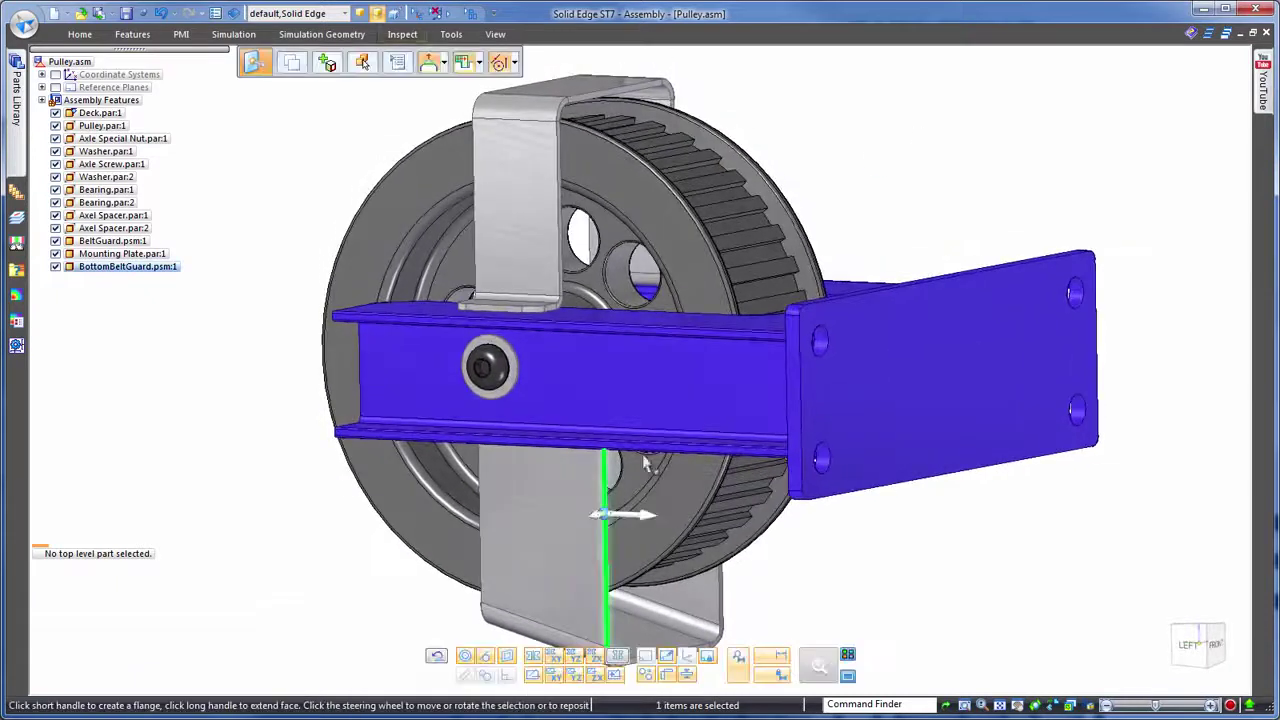
left_click(76, 35)
left_click(766, 63)
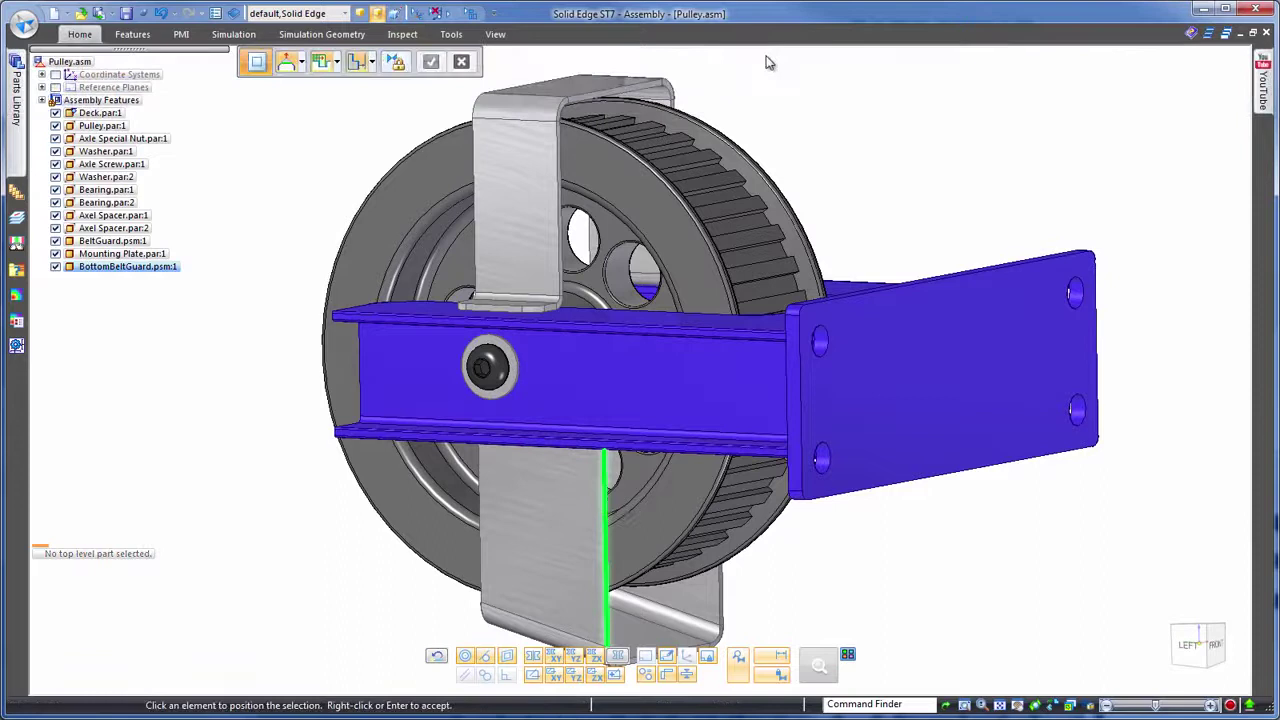
right_click(563, 197)
left_click(652, 207)
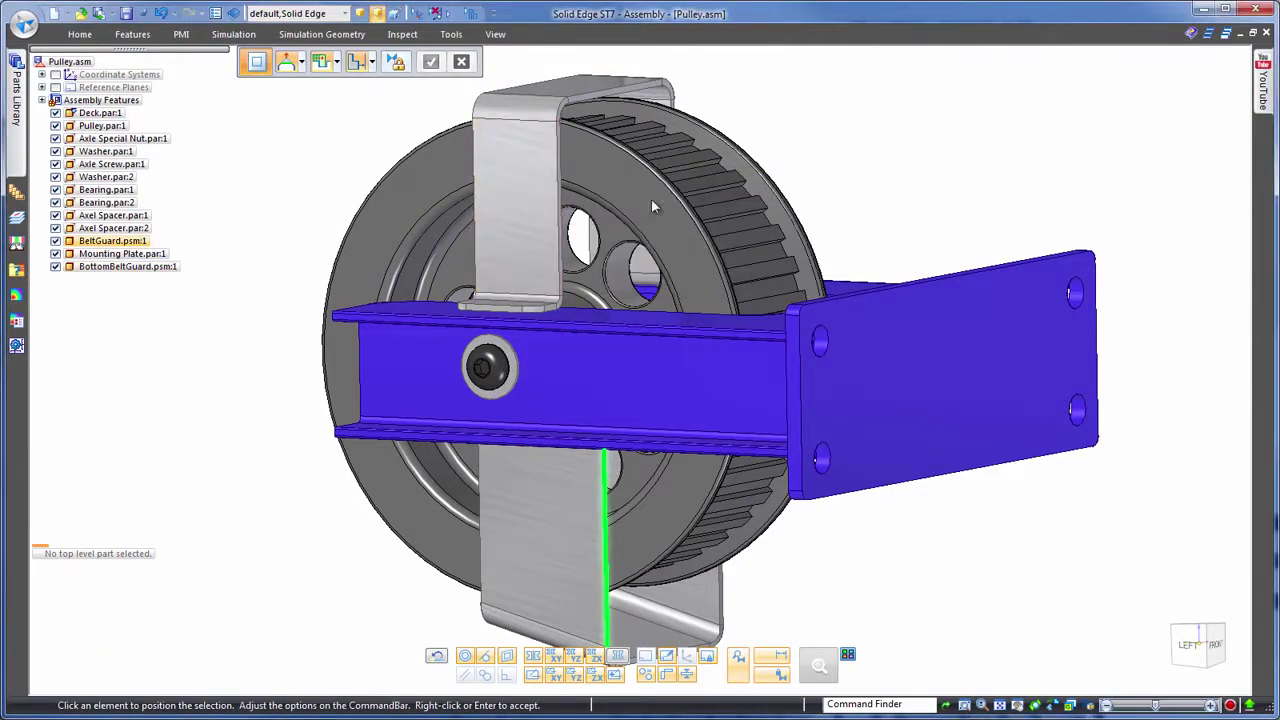
right_click(777, 93)
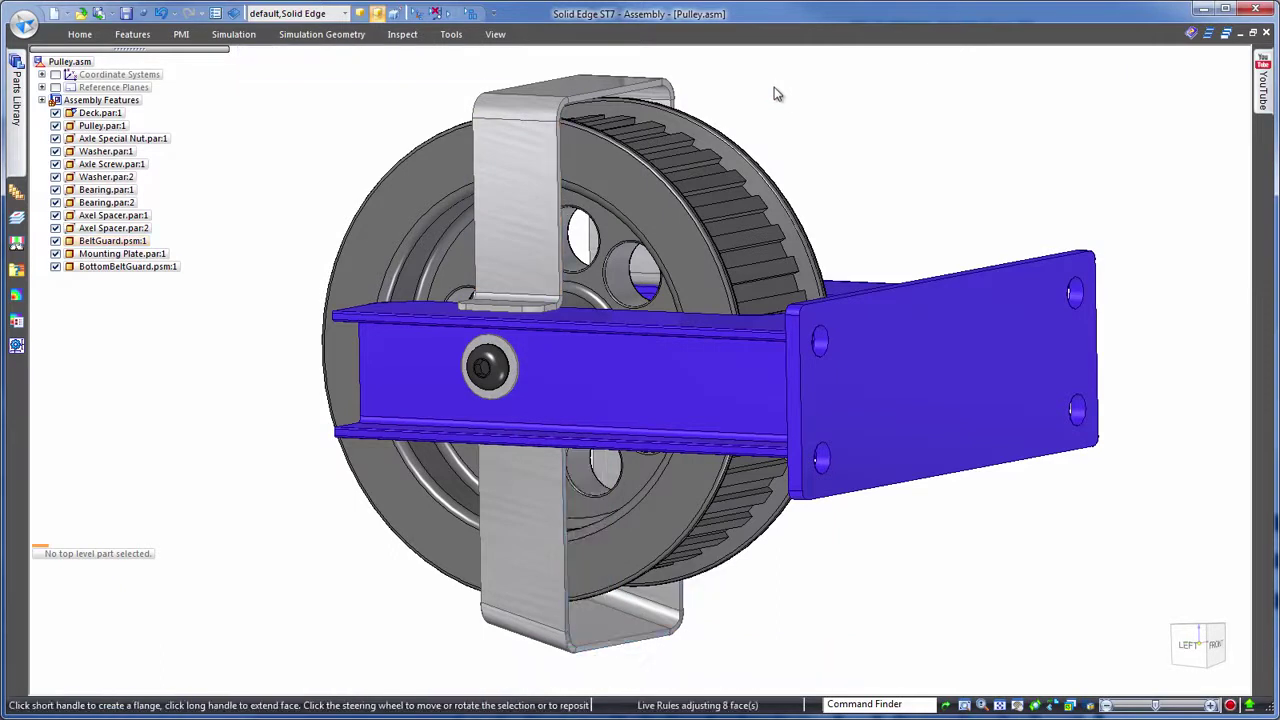
Select all coplanar edge faces of both belt guards on the mounting plate side and extend them together to the pulley's outer rim with a face relation
key("space")
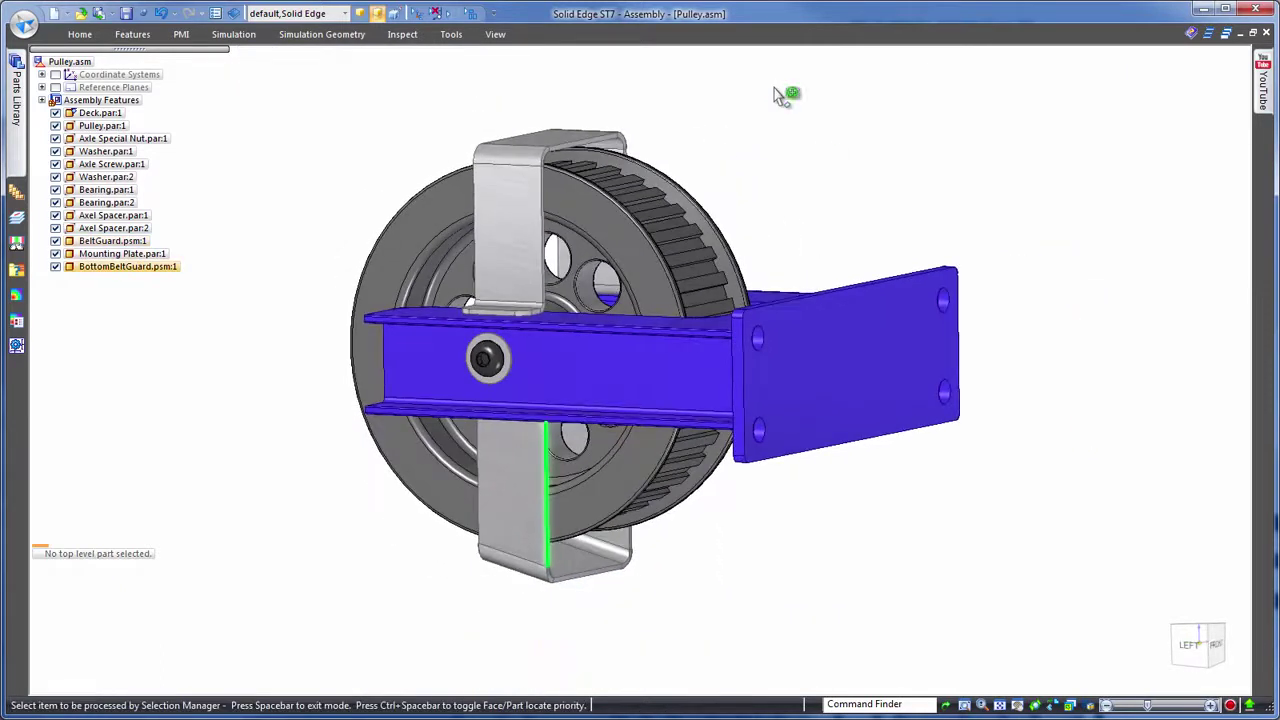
left_click(550, 490)
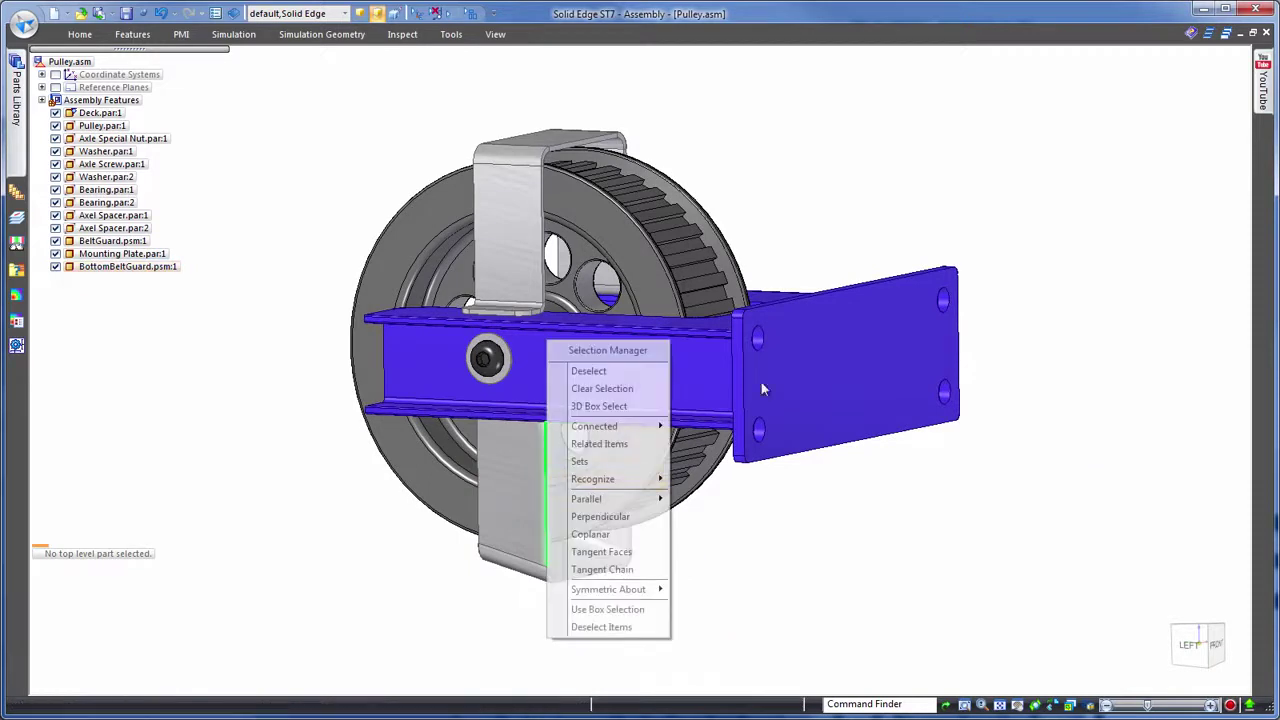
left_click(590, 534)
middle_click_drag(870, 168, 902, 130)
scroll(906, 138, "up", 1)
key("space")
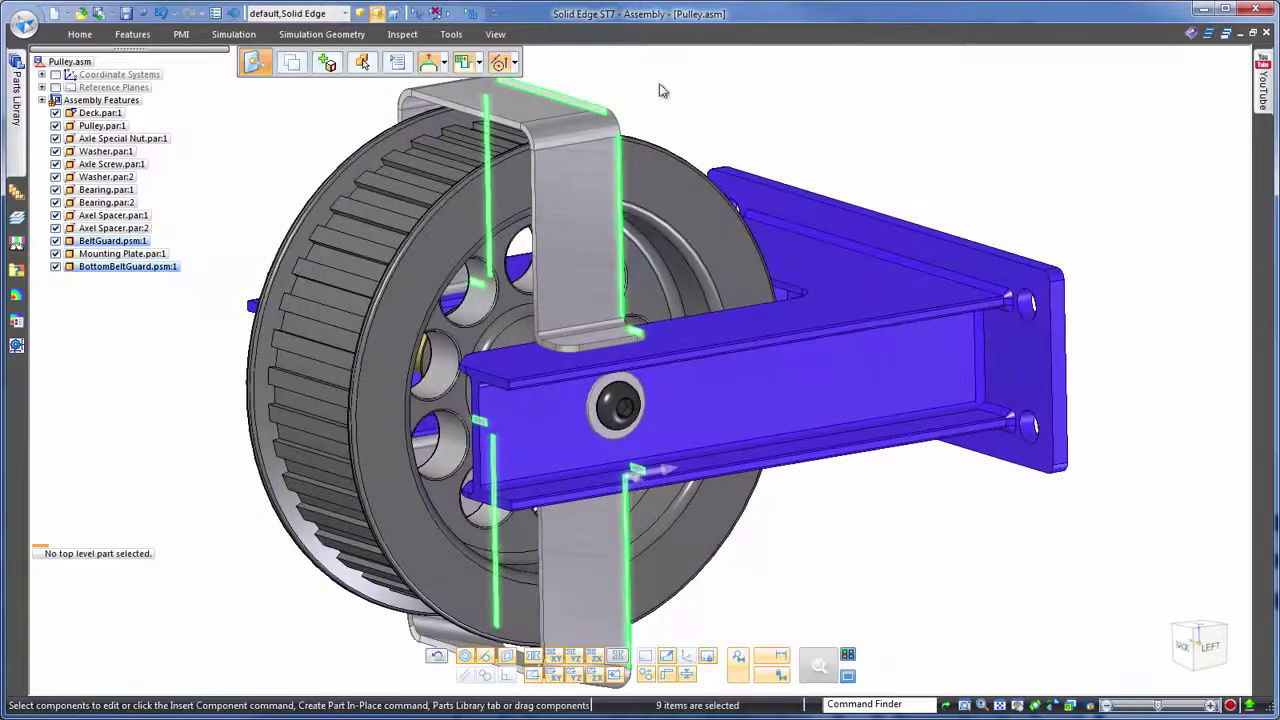
left_click(77, 36)
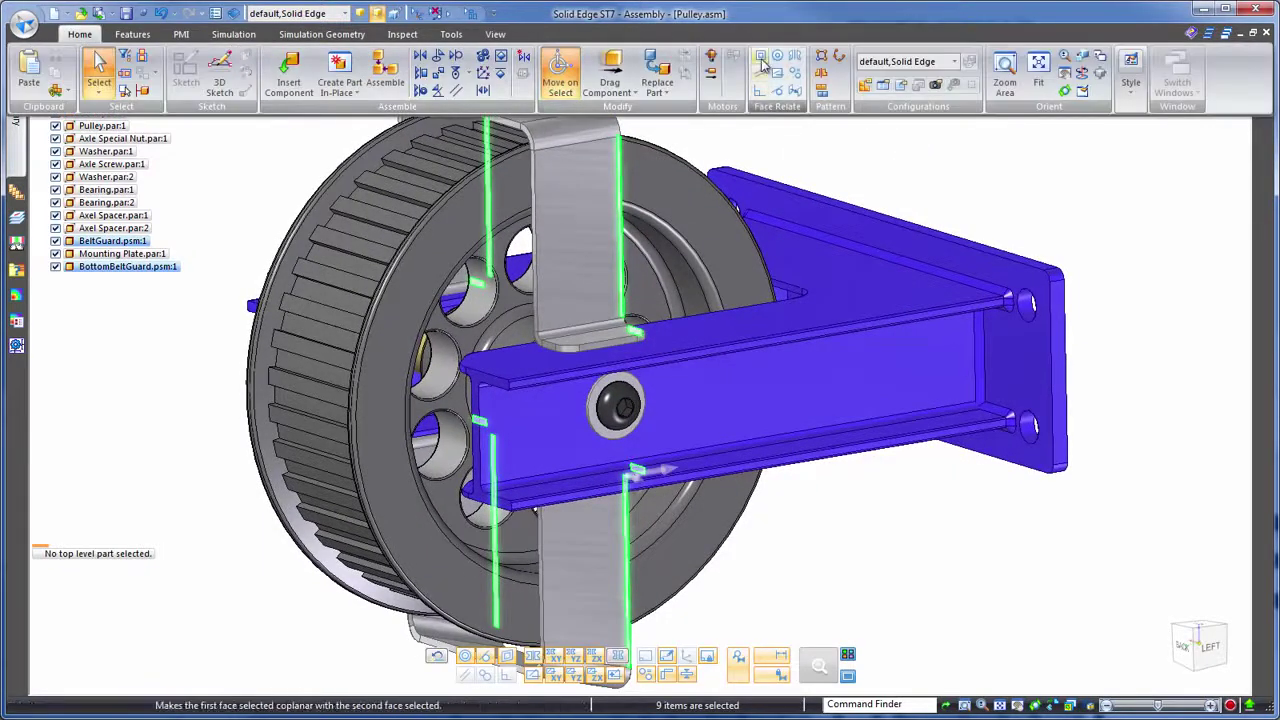
left_click(770, 70)
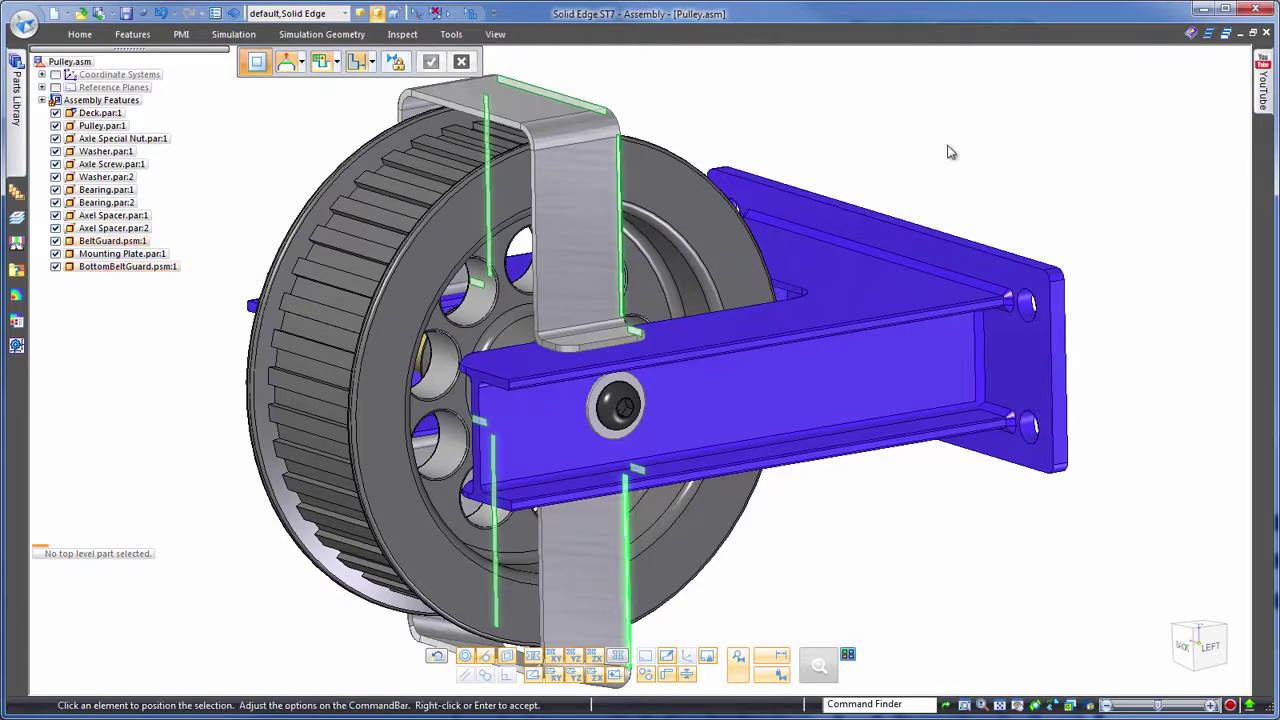
key("ctrl+l")
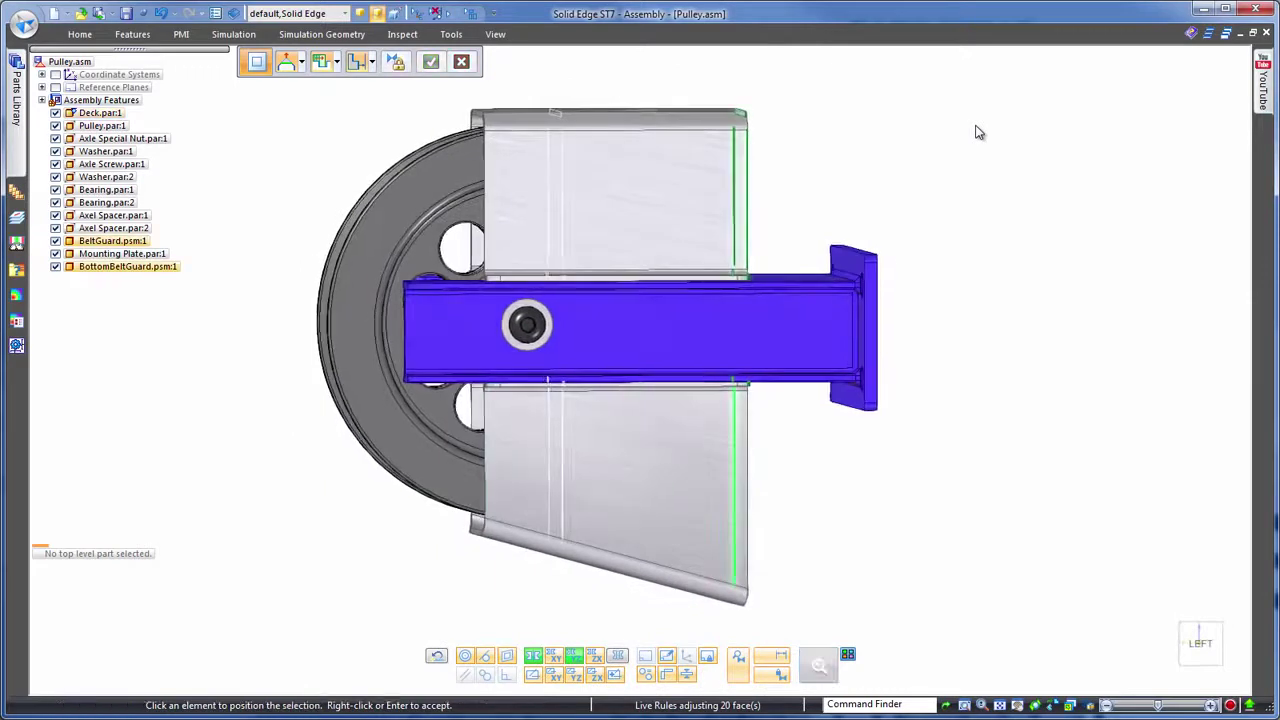
right_click(976, 132)
key("Escape")
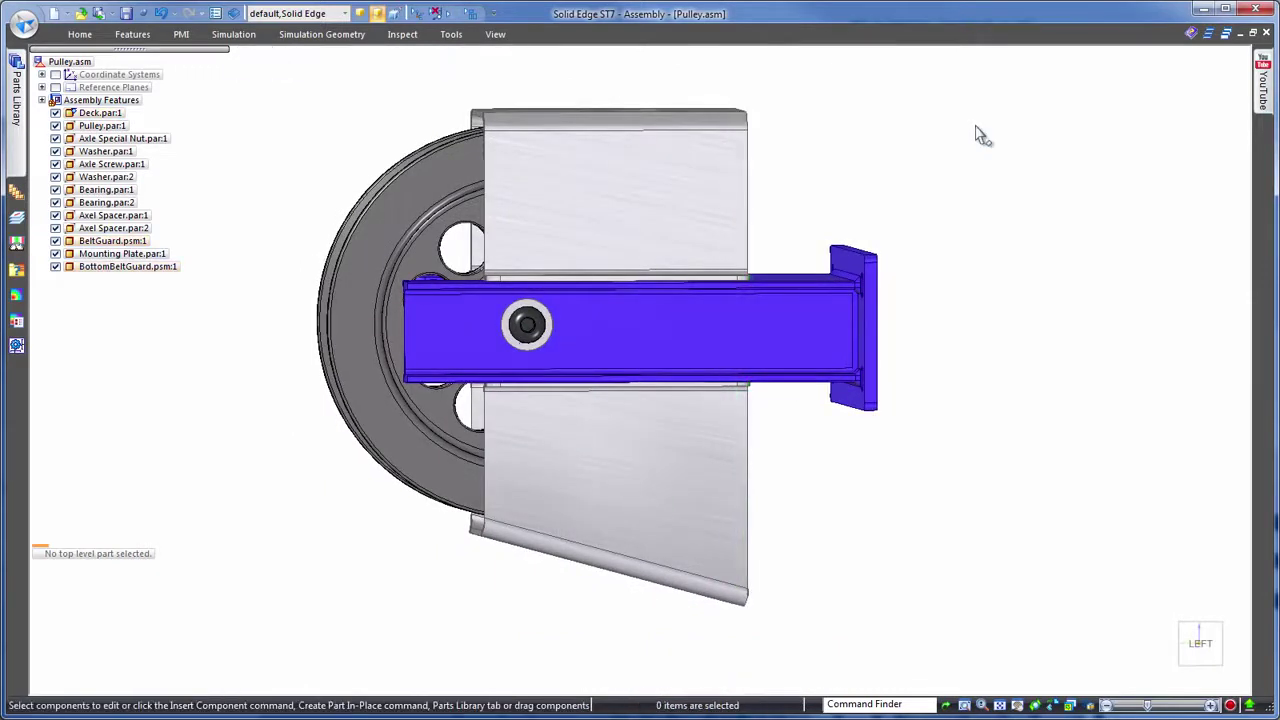
key("ctrl+i")
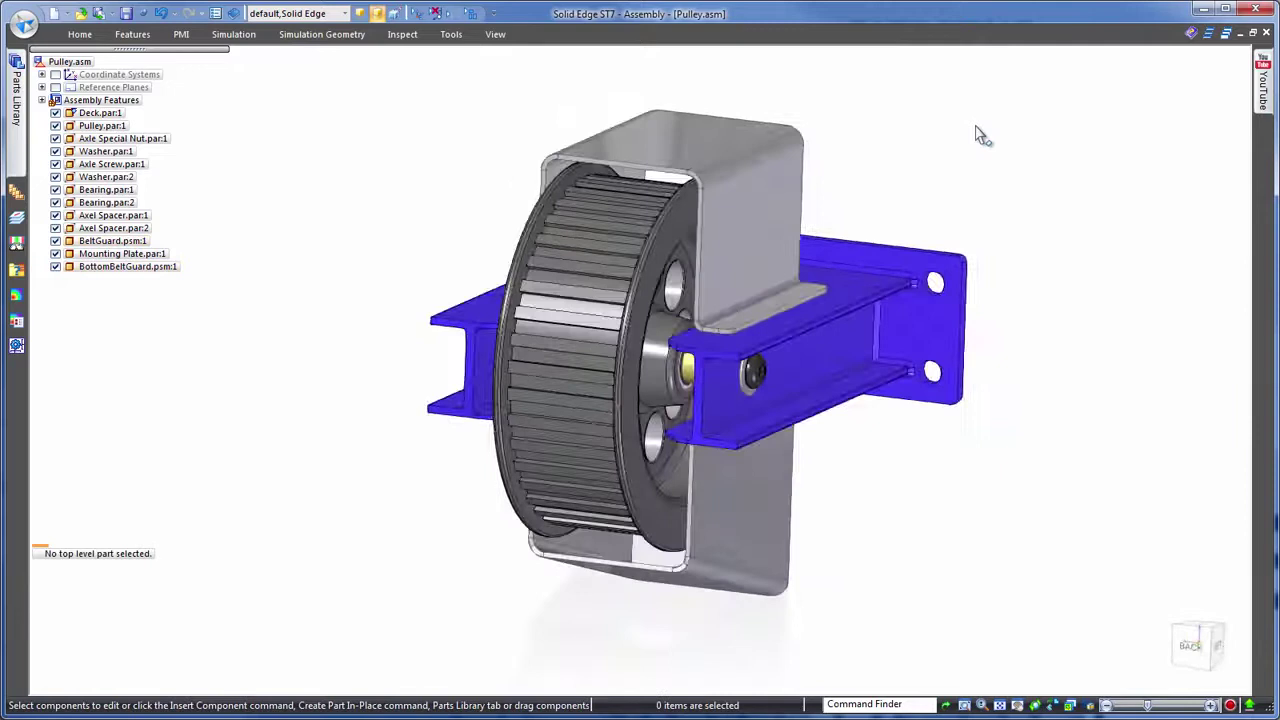